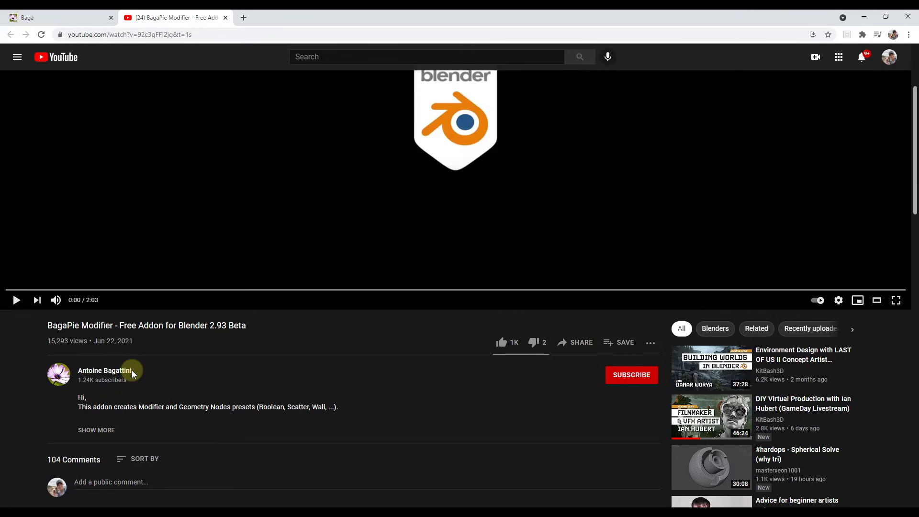
- Preview the opening of the BagaPie Modifier demo video, then view the add-on's Gumroad product page
scroll(175, 382, up, 3)
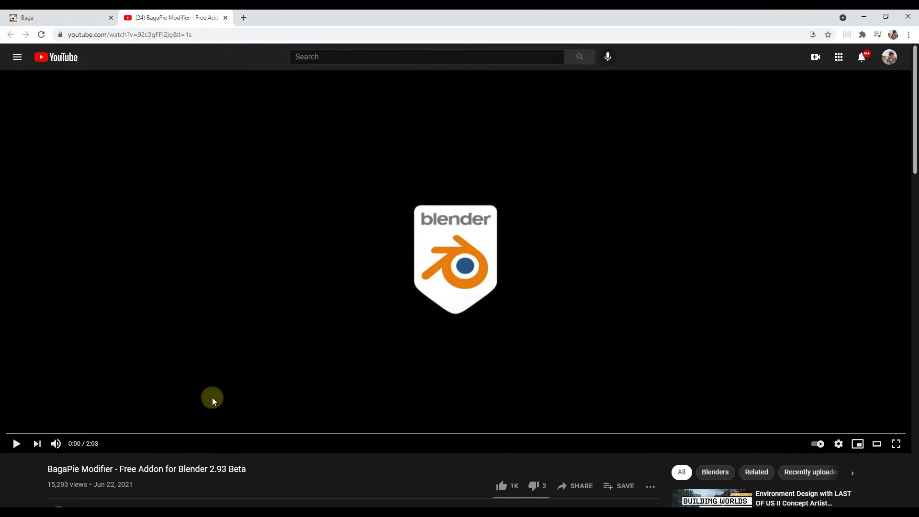
click(81, 18)
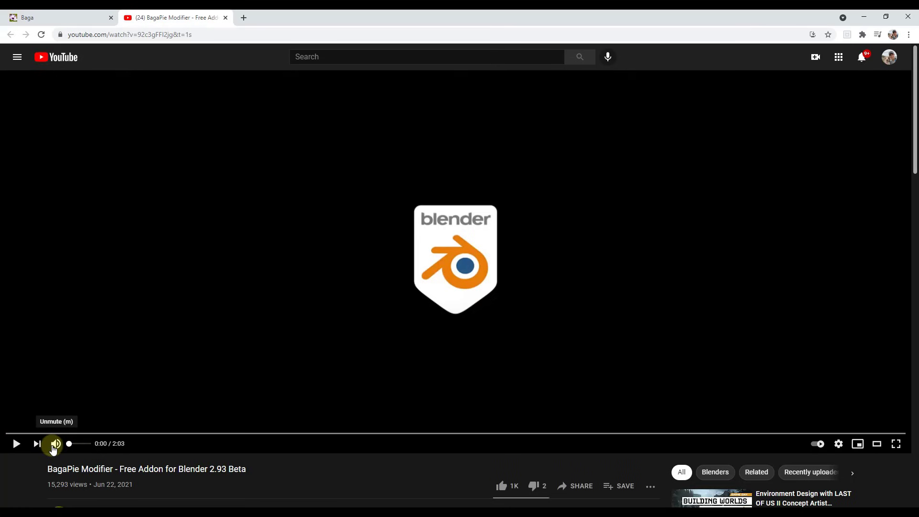
click(381, 267)
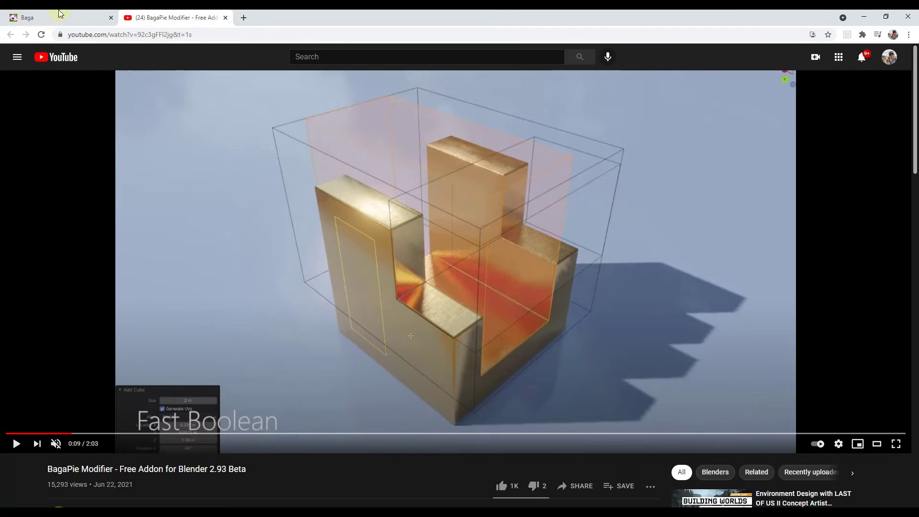
click(86, 18)
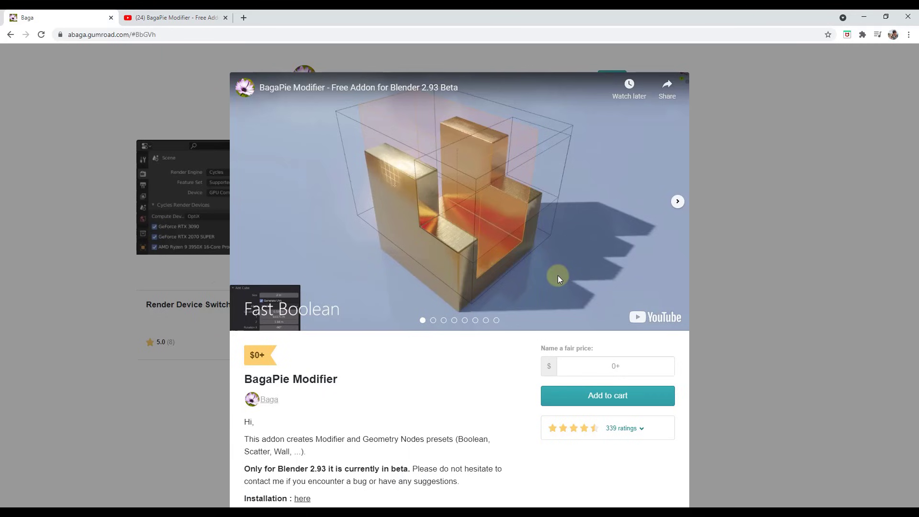
- Switch to Blender and check the BagaPie Modifier entry in the add-on preferences for its version and shortcut
click(864, 19)
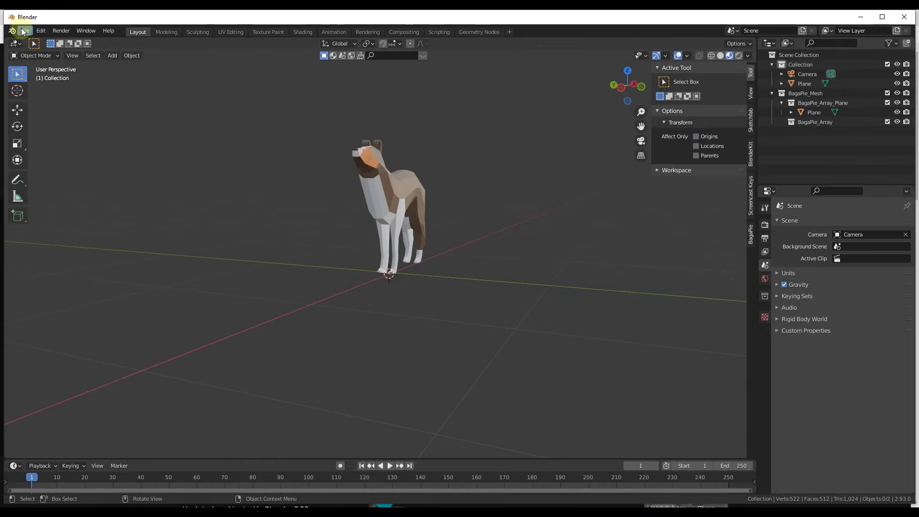
click(41, 31)
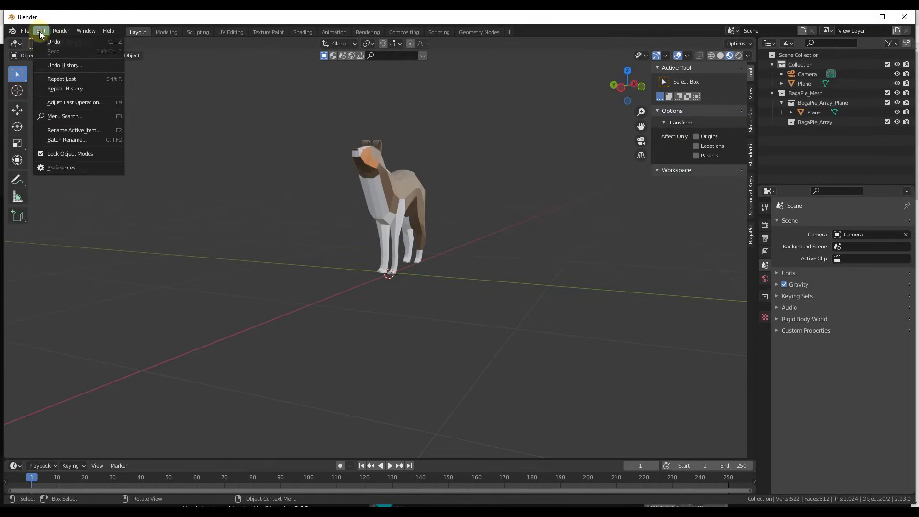
click(82, 167)
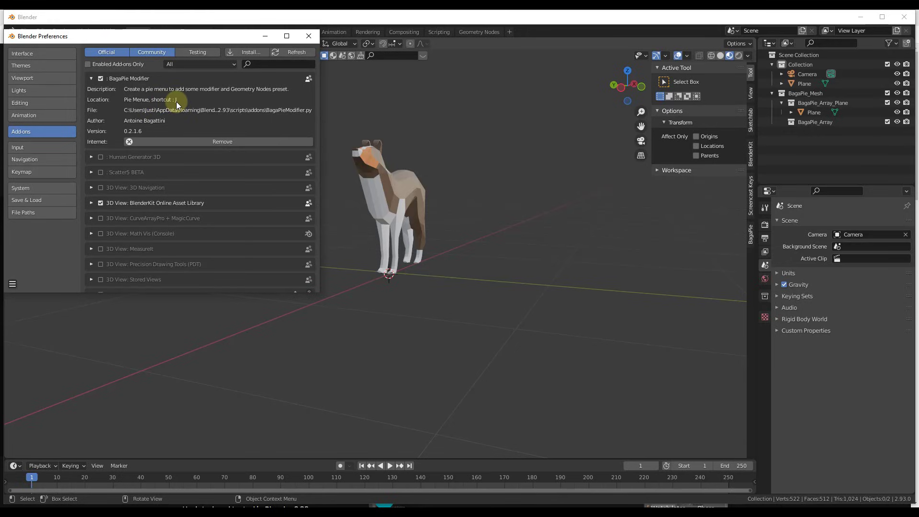
click(308, 37)
- Add a 2 m mesh plane and move it about -1.95 m along the Y axis, away from the dog
middle_drag(400, 177, 403, 190)
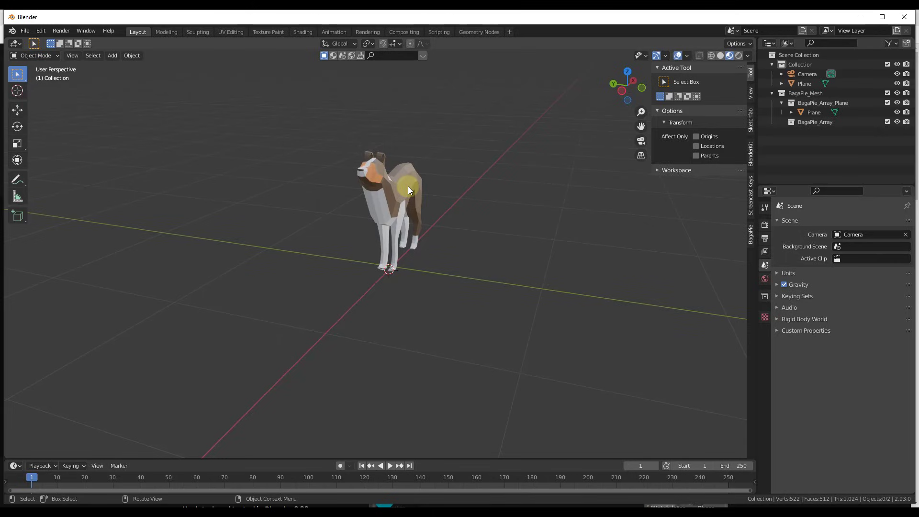
middle_drag(408, 186, 473, 180)
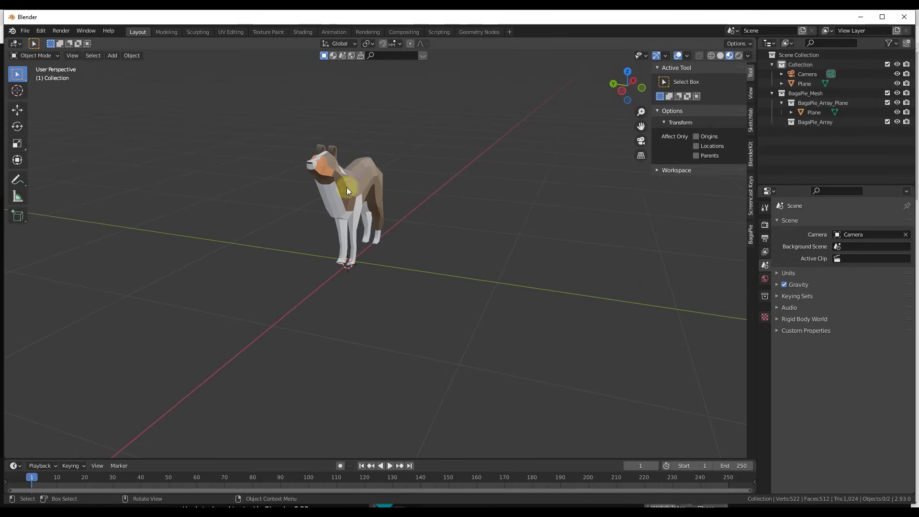
middle_drag(348, 190, 368, 229)
key(shift+a)
mouse_move(370, 232)
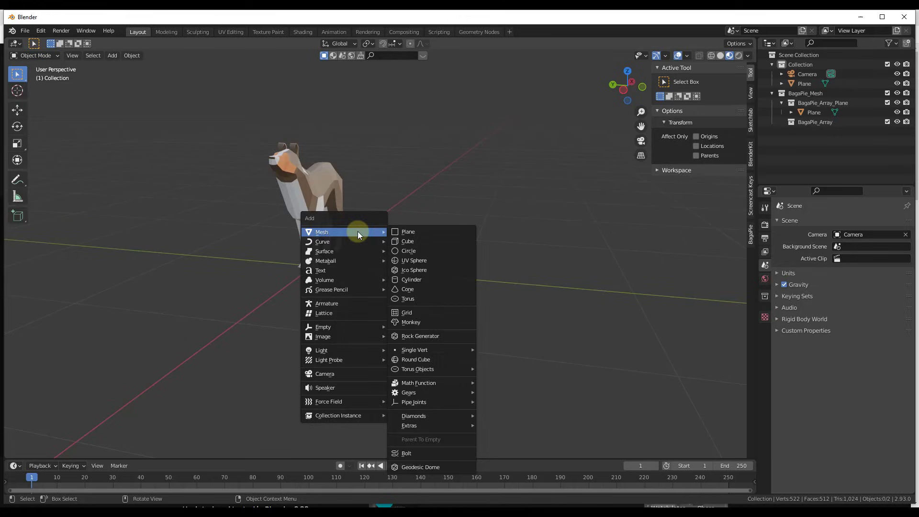
click(413, 231)
scroll(331, 247, down, 2)
key(g)
key(y)
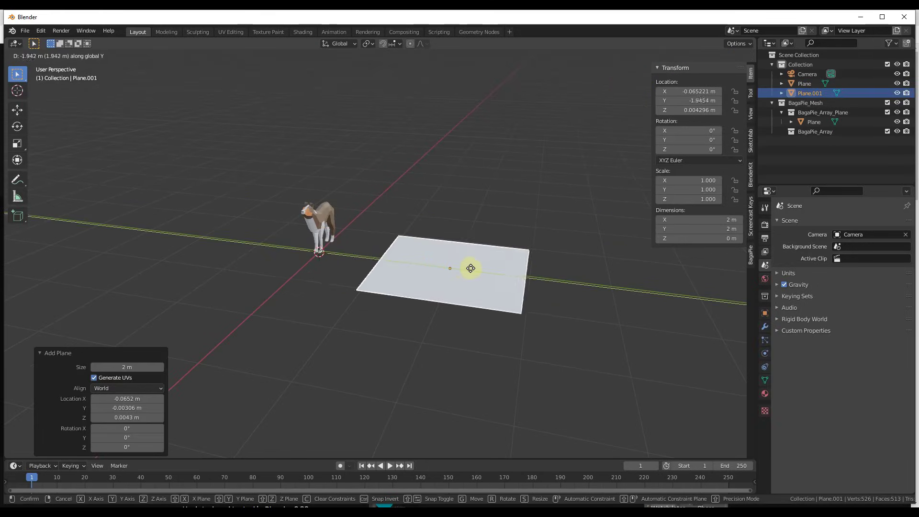
click(472, 269)
scroll(508, 283, up, 5)
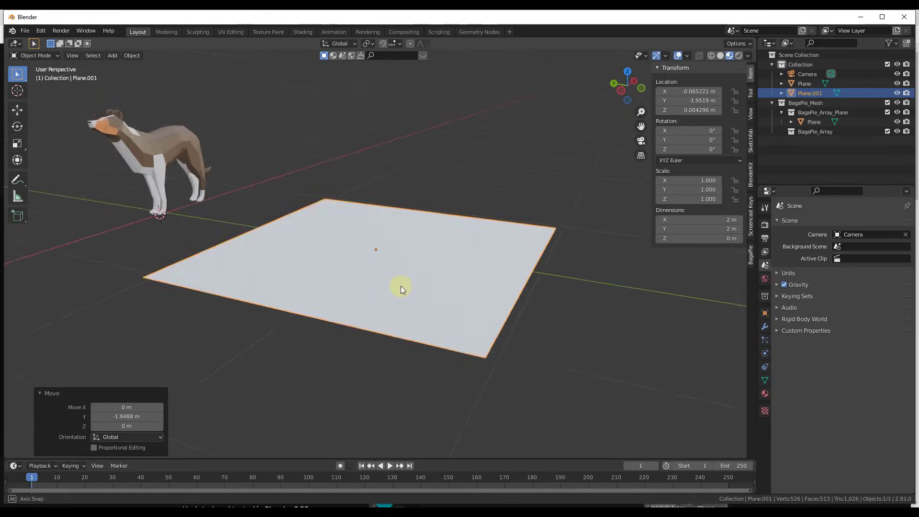
- Delete only the new plane's face so that its edges form a square outline
key(Tab)
key(x)
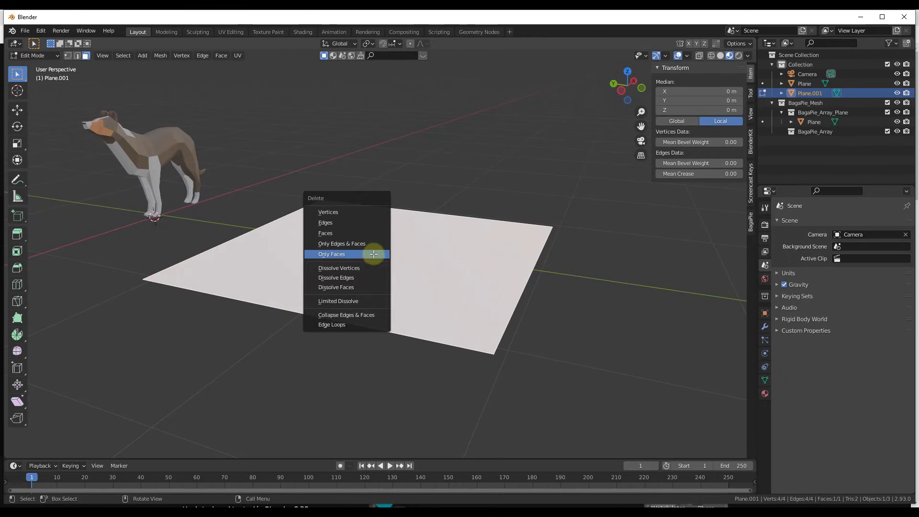
click(353, 253)
middle_drag(382, 246, 396, 262)
key(Tab)
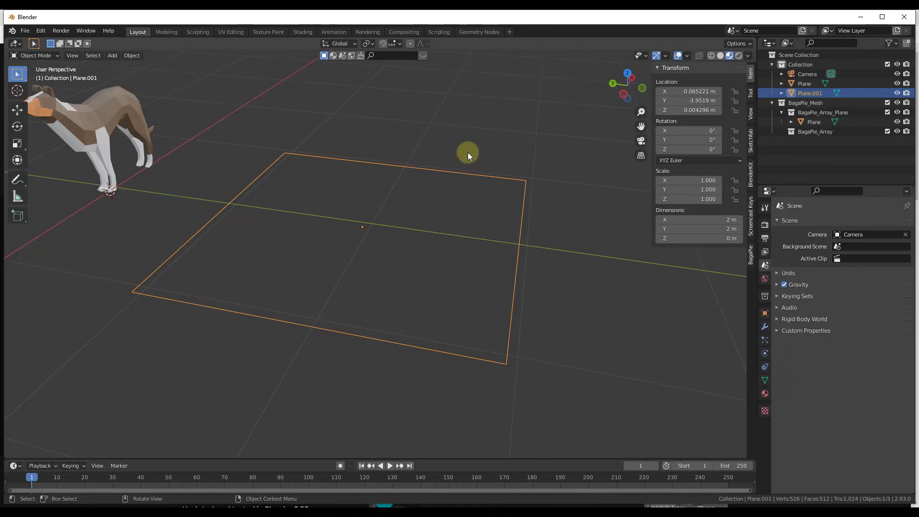
- Apply the BagaPie Wall preset to the square outline with height 3.15, depth 0.08 and offset 0.15
key(j)
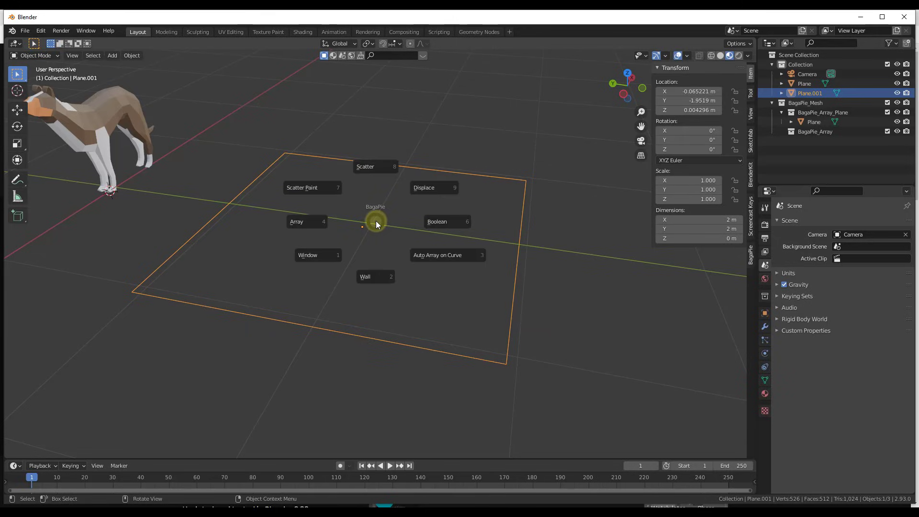
click(378, 277)
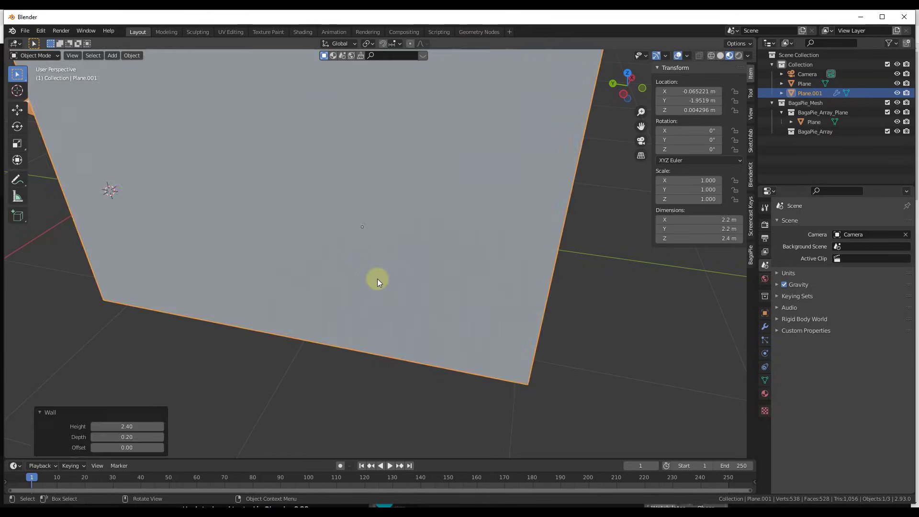
scroll(383, 276, down, 3)
scroll(387, 272, down, 2)
middle_drag(387, 271, 384, 194)
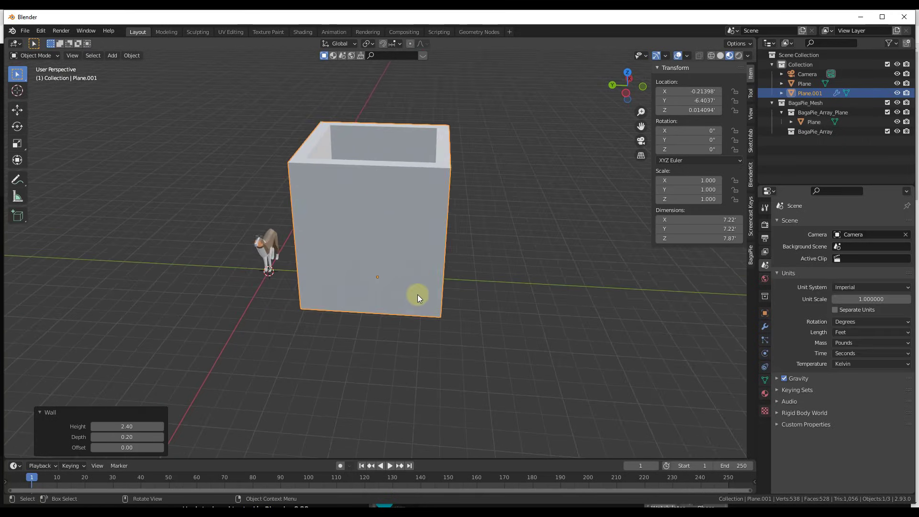
mouse_move(417, 295)
middle_down()
mouse_move(398, 289)
mouse_move(412, 300)
middle_up()
drag(125, 429, 144, 448)
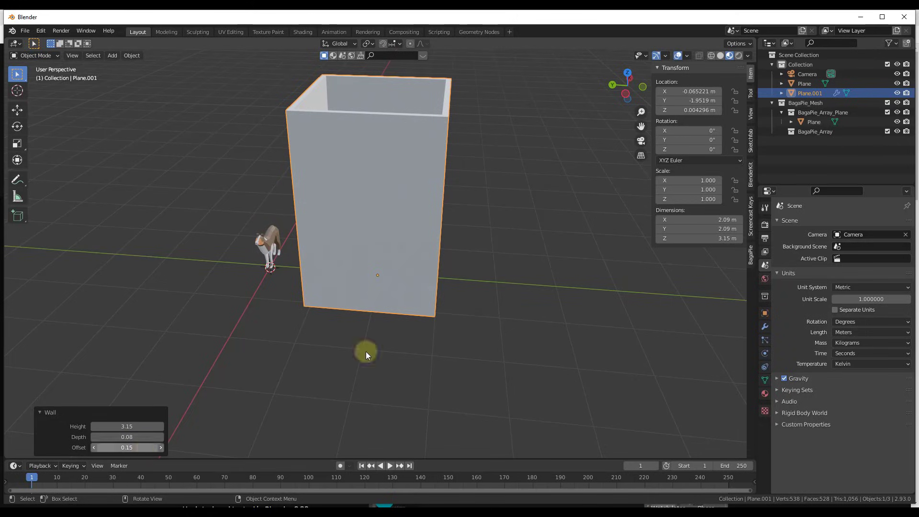
- In Edit Mode, move the wall outline's end edge farthest from the dog about -2.83 m along Y
key(Tab)
key(Tab)
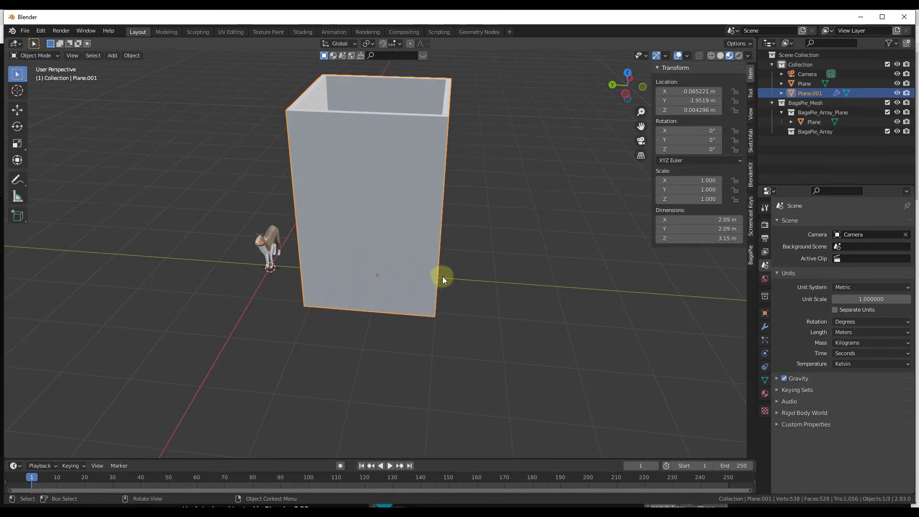
key(Tab)
mouse_move(441, 277)
middle_down()
mouse_move(404, 232)
mouse_move(439, 292)
middle_up()
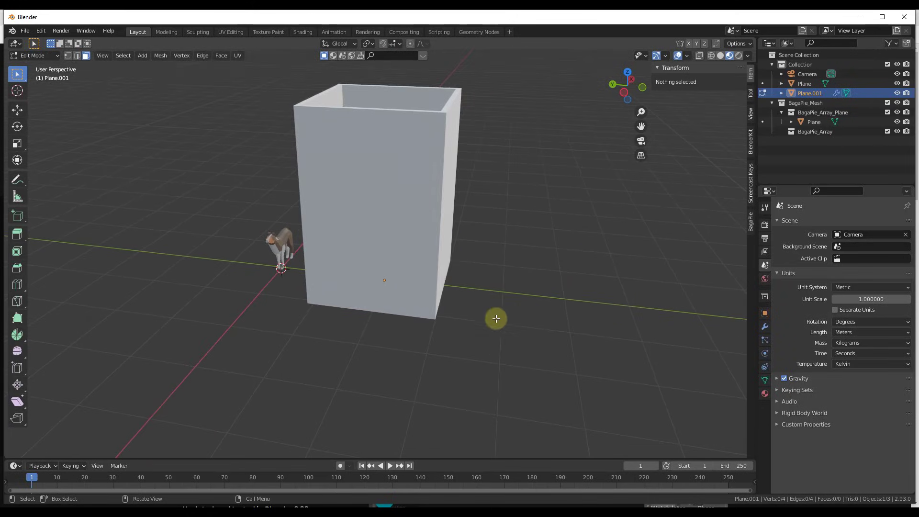
key(2)
click(432, 309)
key(g)
key(y)
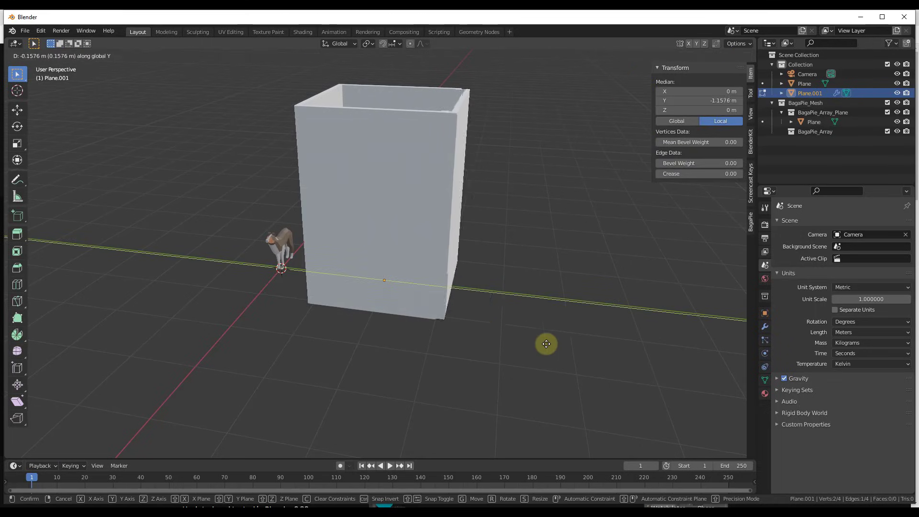
click(663, 345)
scroll(558, 250, down, 3)
middle_drag(558, 250, 588, 238)
scroll(604, 224, up, 2)
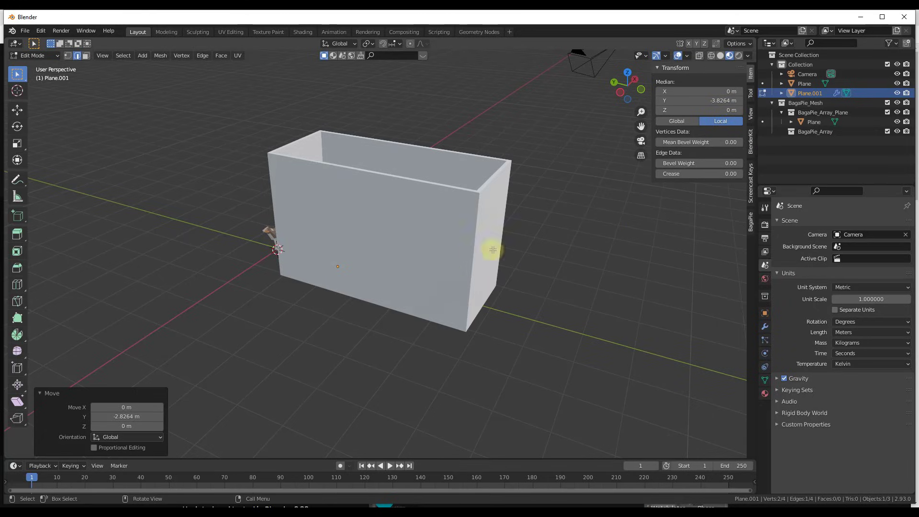
- Move the long side edge of the wall outline about -2.78 m along X to widen the room
middle_drag(459, 301, 359, 298)
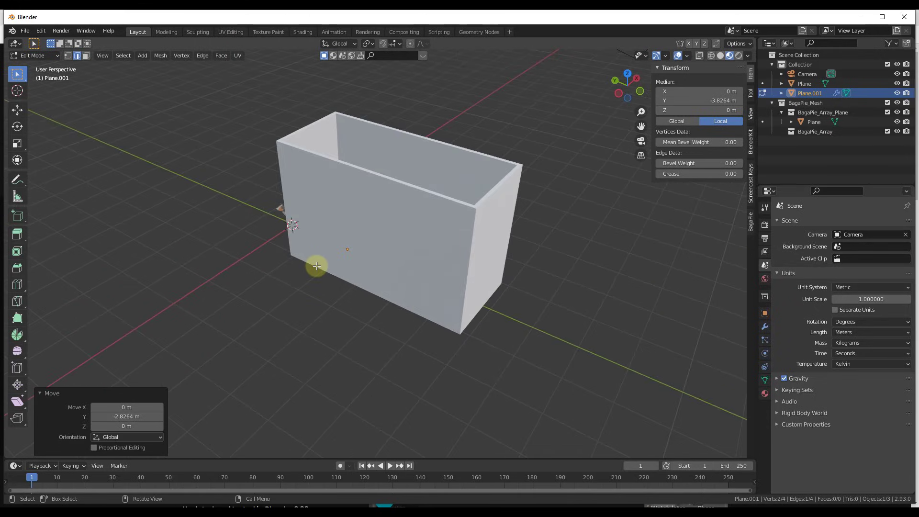
key(g)
key(x)
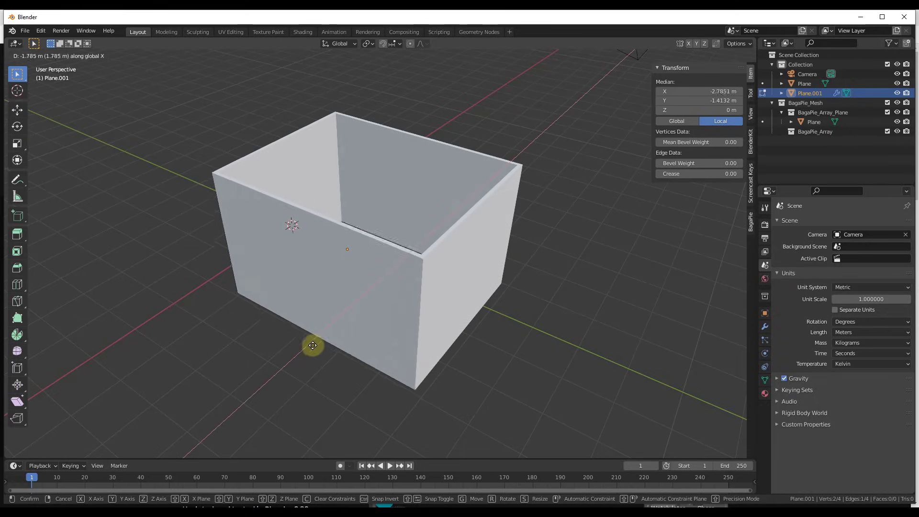
click(265, 358)
- Add one centred loop cut to the base edge of the wall opposite the widened side
middle_drag(281, 342, 294, 276)
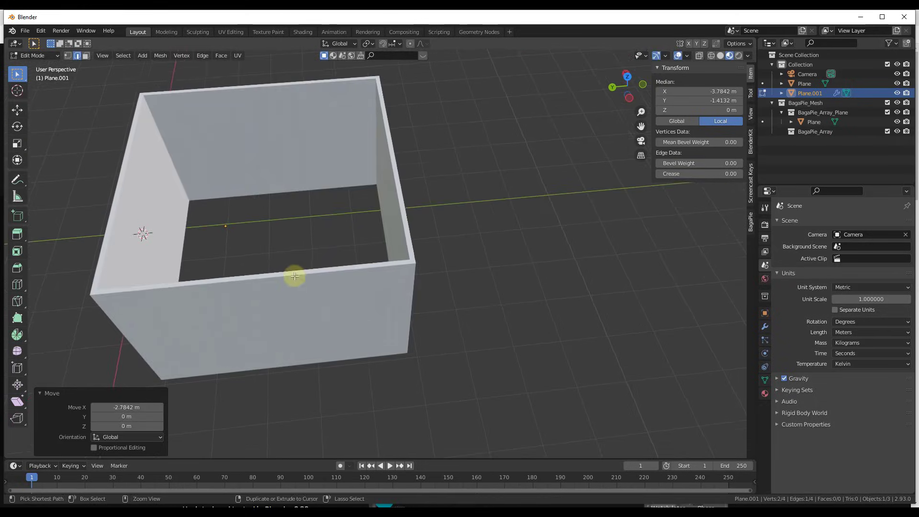
key(ctrl+r)
click(282, 193)
right_click(282, 194)
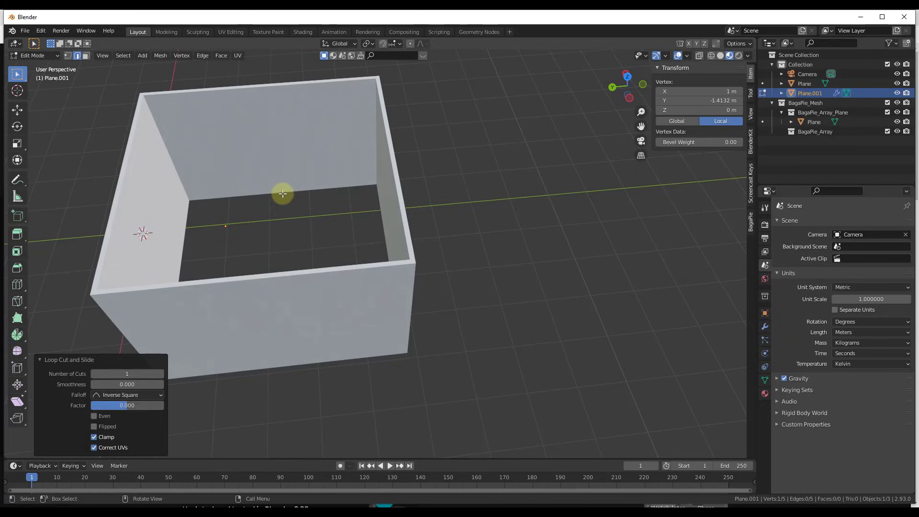
key(e)
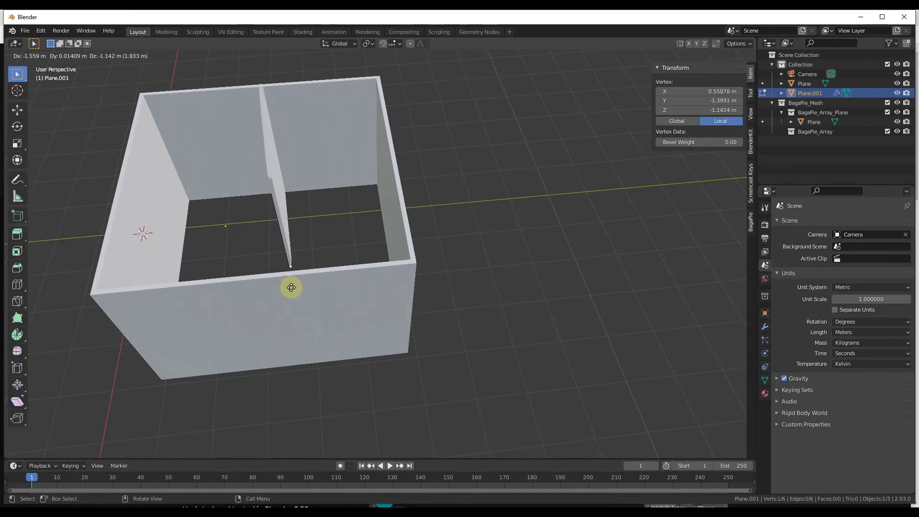
key(x)
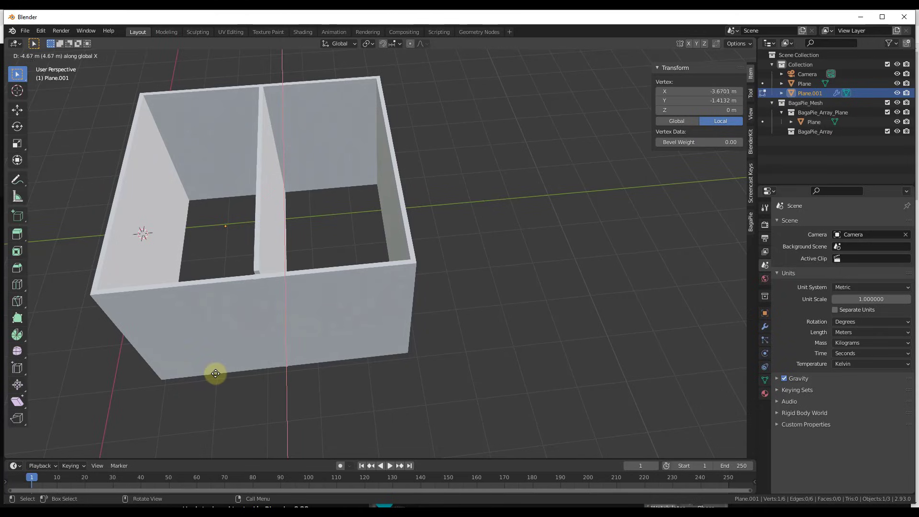
right_click(192, 347)
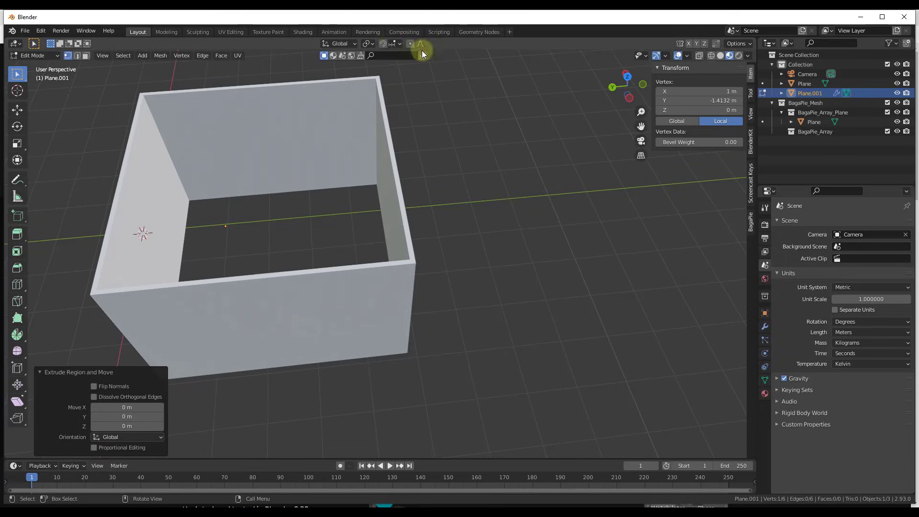
- Turn on vertex snapping and extrude the midpoint vertex about -4.78 m along X to the opposite wall as a partition
click(399, 44)
click(376, 82)
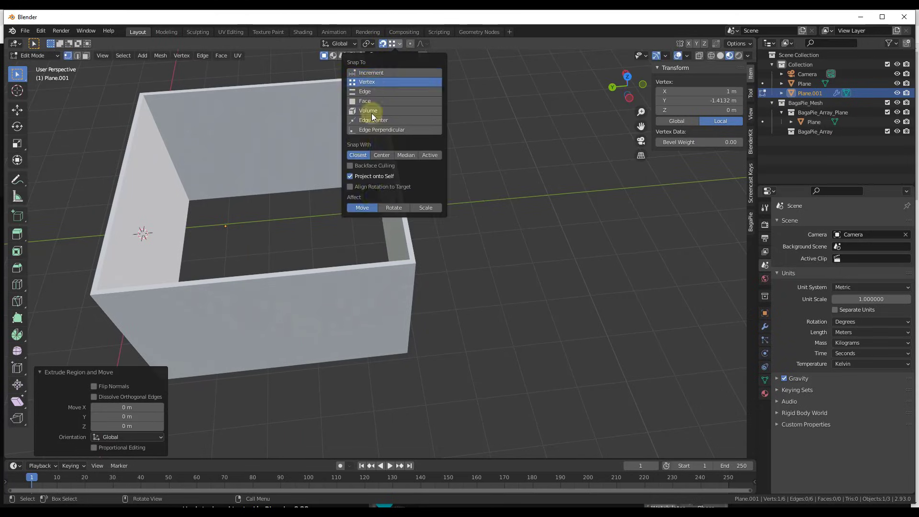
click(337, 184)
click(280, 192)
key(e)
key(x)
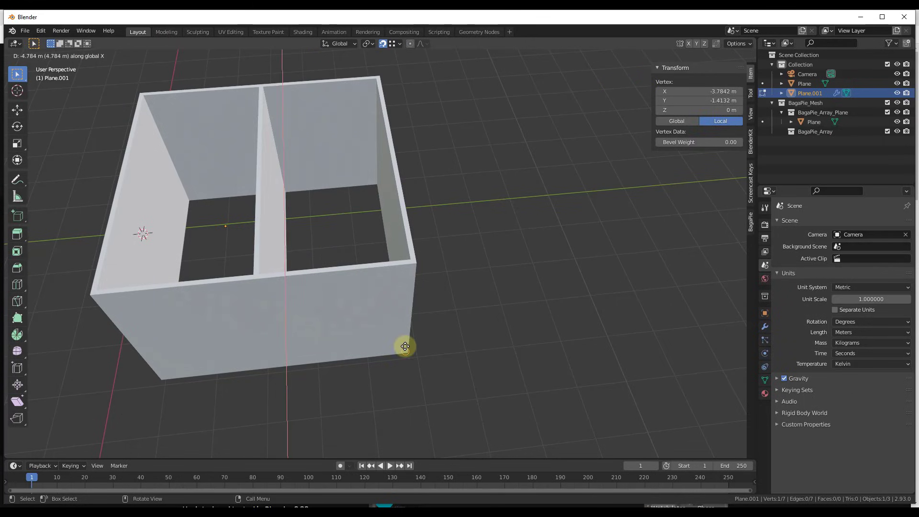
click(405, 346)
mouse_move(274, 257)
middle_down()
mouse_move(389, 234)
mouse_move(359, 248)
mouse_move(280, 243)
middle_up()
scroll(427, 170, down, 4)
scroll(280, 206, up, 3)
middle_drag(391, 212, 406, 187)
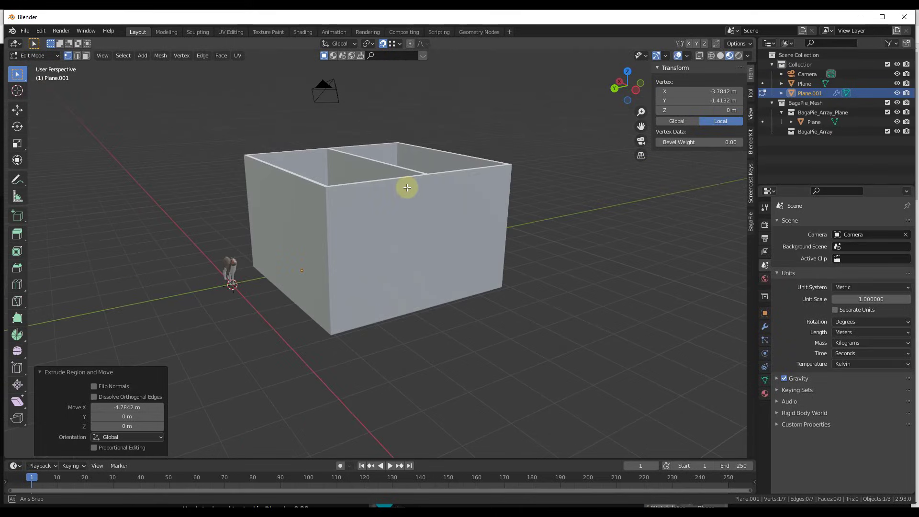
scroll(353, 263, up, 2)
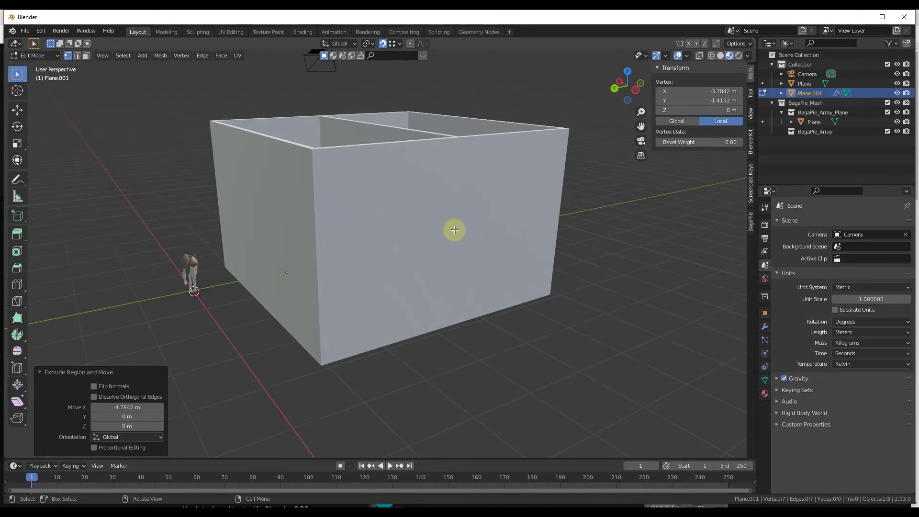
- Switch the scene units to Imperial and set the BagaPie wall height to 7.53', thickness to 0.2607' and axis offset to 0
key(Tab)
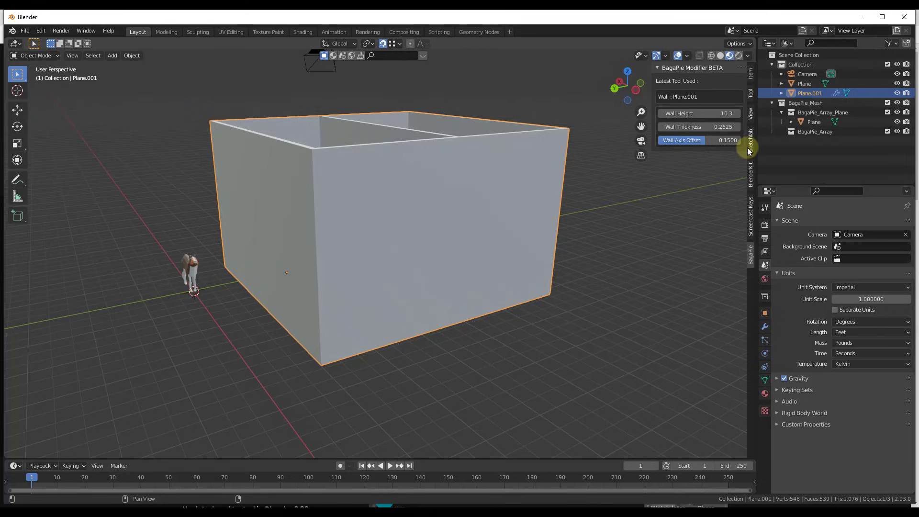
drag(688, 114, 732, 136)
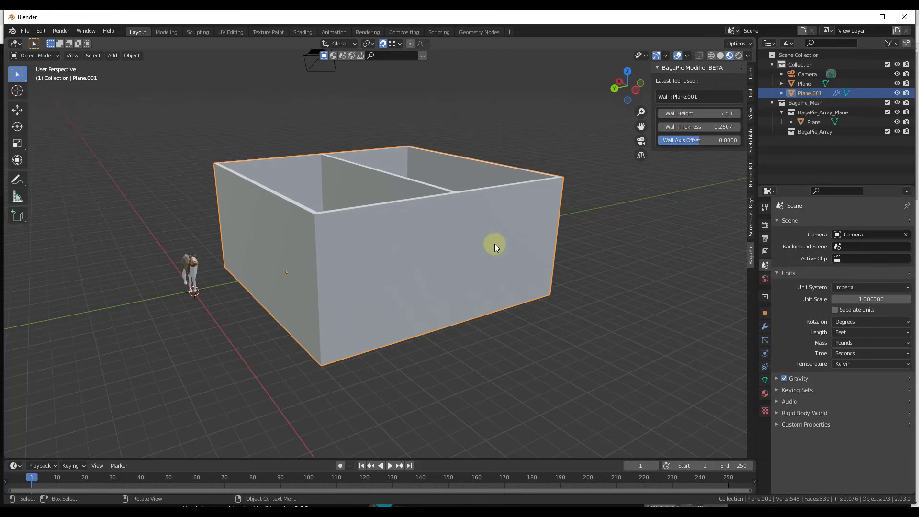
scroll(445, 283, up, 3)
scroll(547, 191, down, 2)
scroll(435, 225, up, 1)
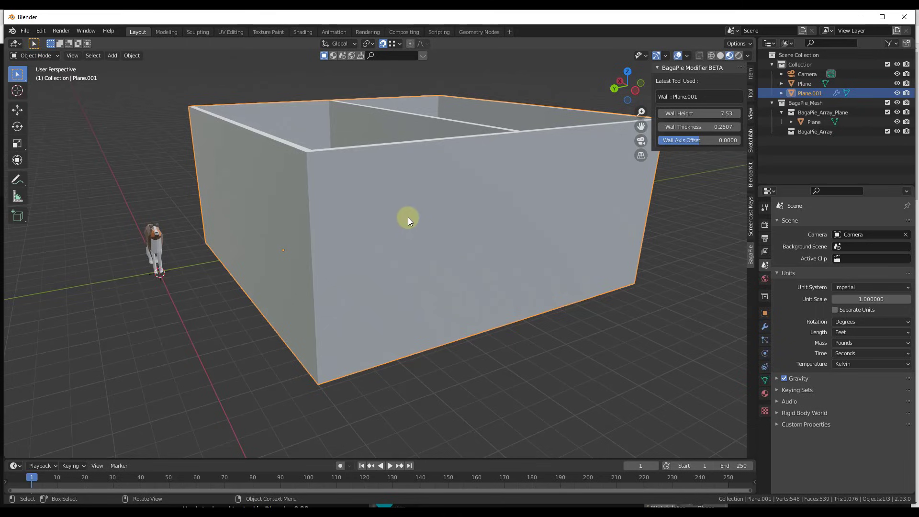
- Add a BagaPie window to the walls, drawing its opening in the long wall at about X -12.6', Y -6.88', Z 5.16'
key(j)
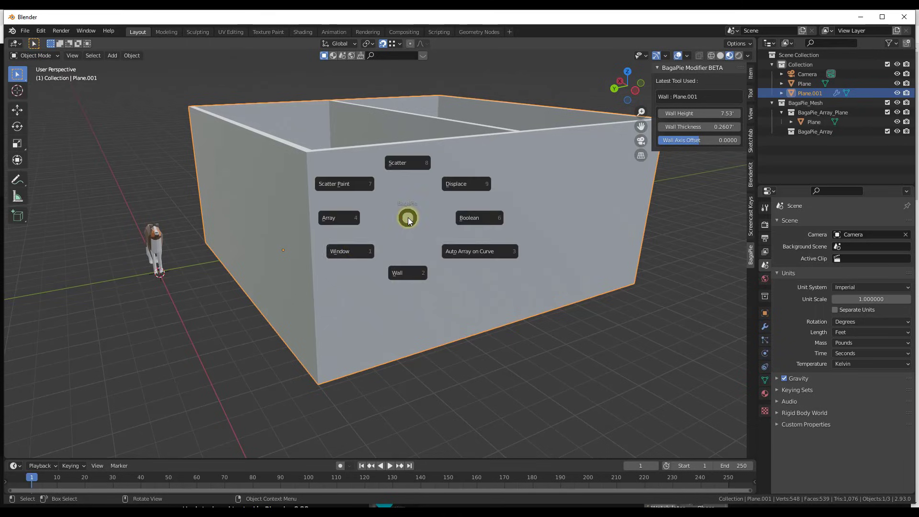
click(349, 253)
middle_drag(366, 273, 438, 199)
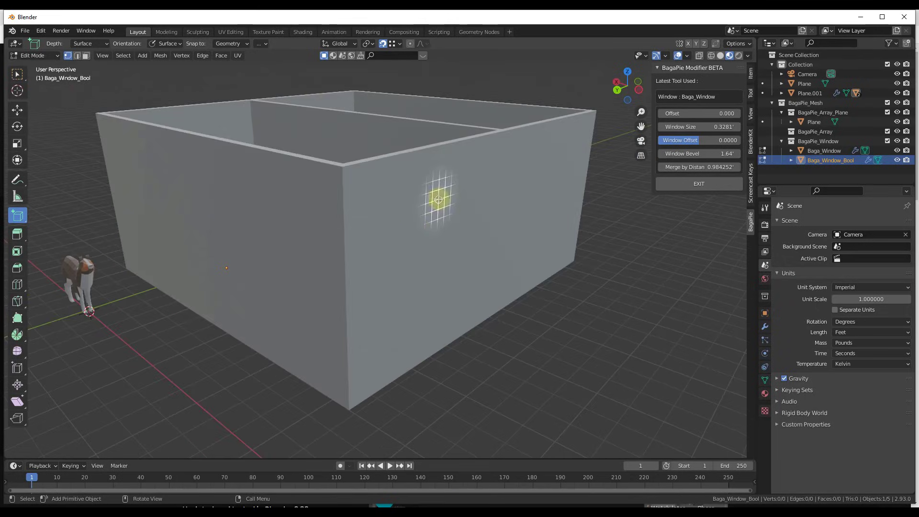
drag(400, 286, 455, 188)
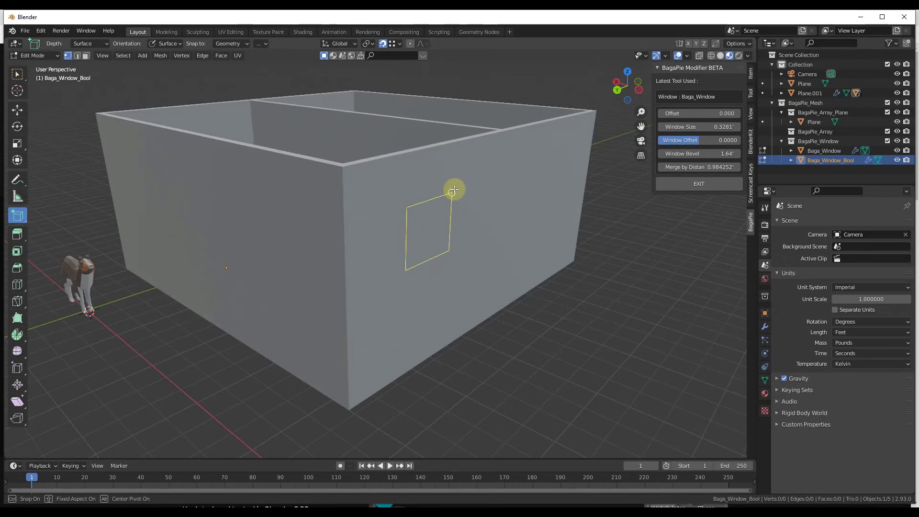
click(342, 162)
middle_drag(339, 154, 328, 171)
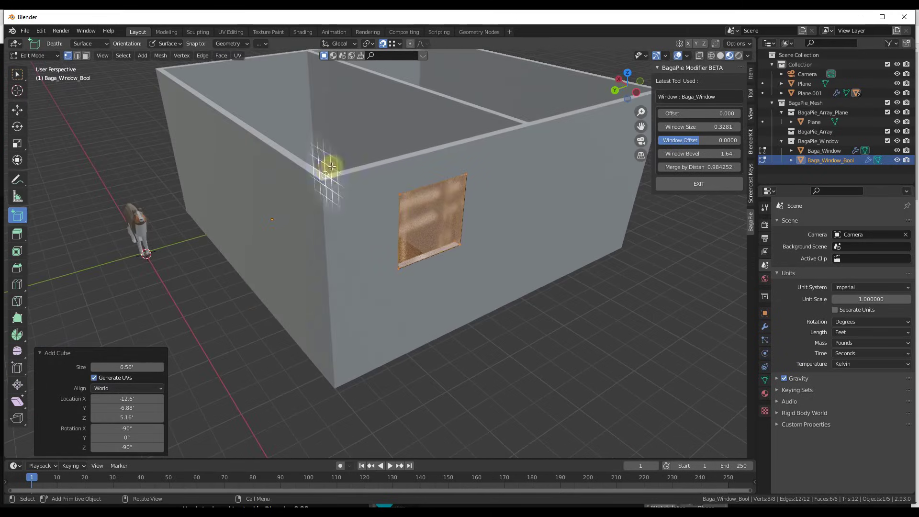
scroll(532, 191, down, 2)
scroll(540, 207, up, 1)
- Draw a second window opening near the far end of the same long wall and finish editing the windows
drag(529, 210, 599, 129)
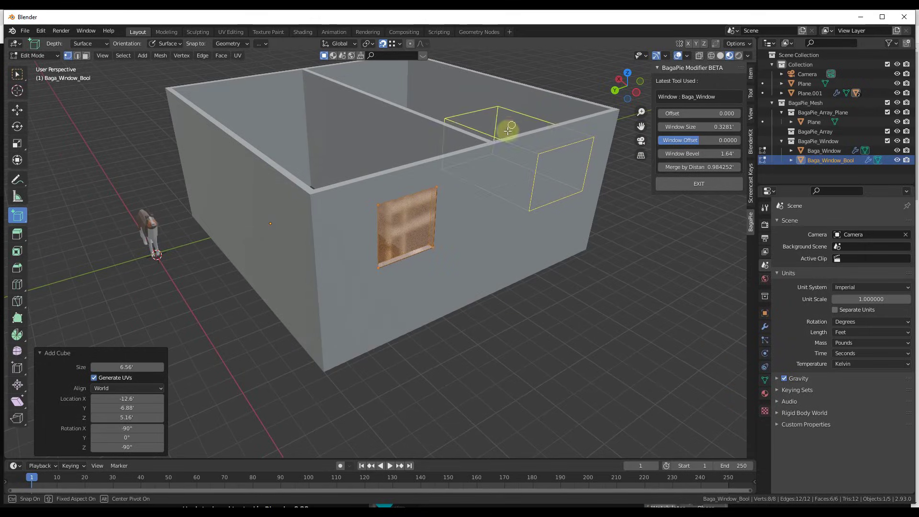
click(490, 139)
middle_drag(548, 179, 458, 228)
scroll(458, 227, down, 6)
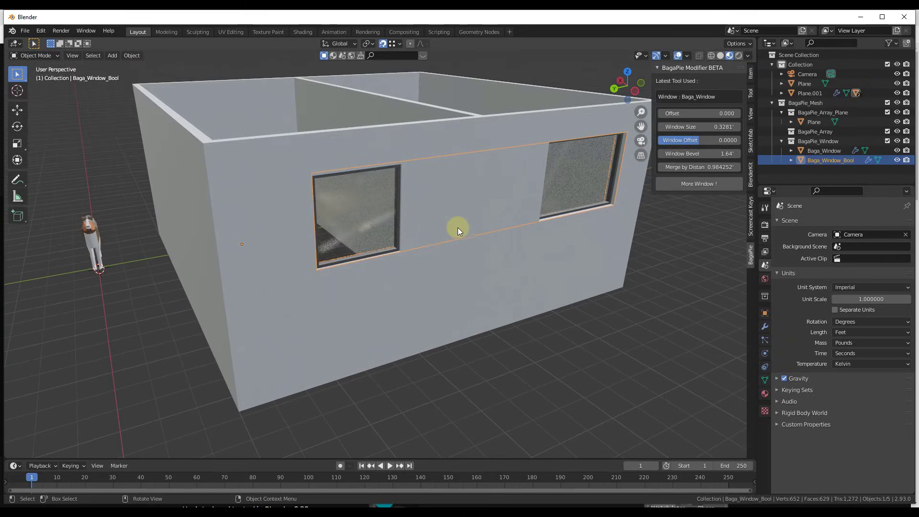
scroll(450, 226, up, 2)
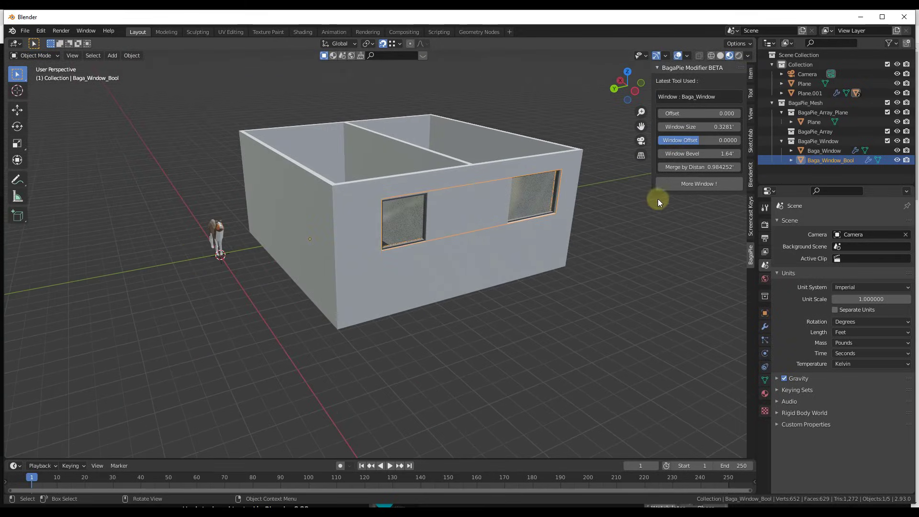
- Try adding a wide window to the adjacent wall facing the dog and undo it
click(679, 183)
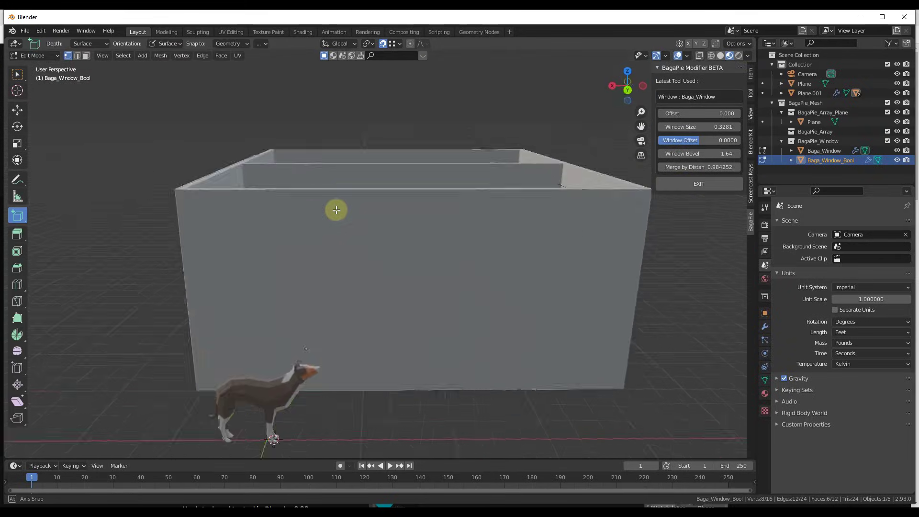
middle_drag(336, 209, 282, 205)
drag(381, 247, 283, 190)
click(283, 191)
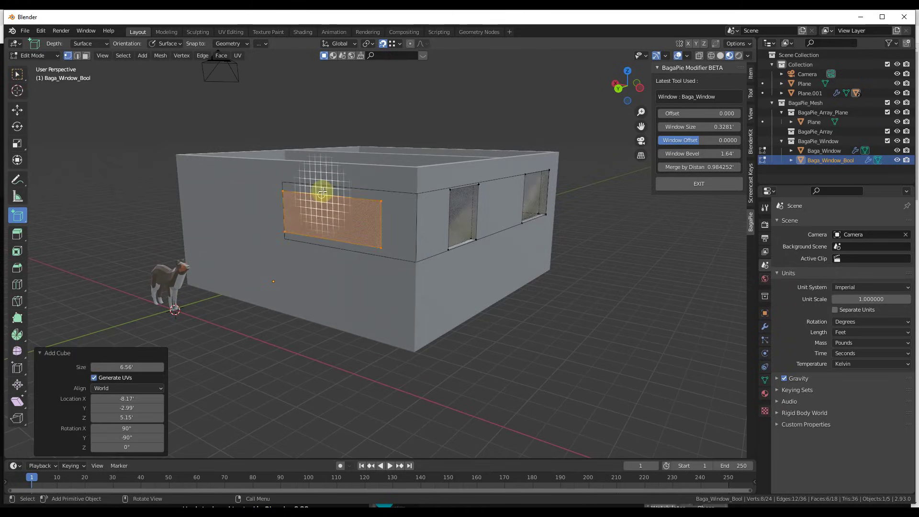
key(ctrl+z)
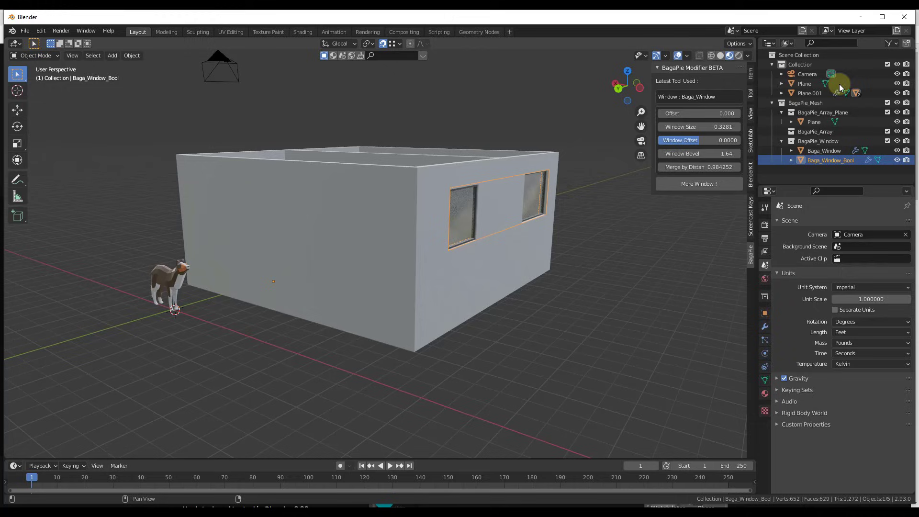
- Add another window to the wall facing the dog at about X -8.77', Y -3.12', Z 4.9', and leave mesh editing
click(717, 186)
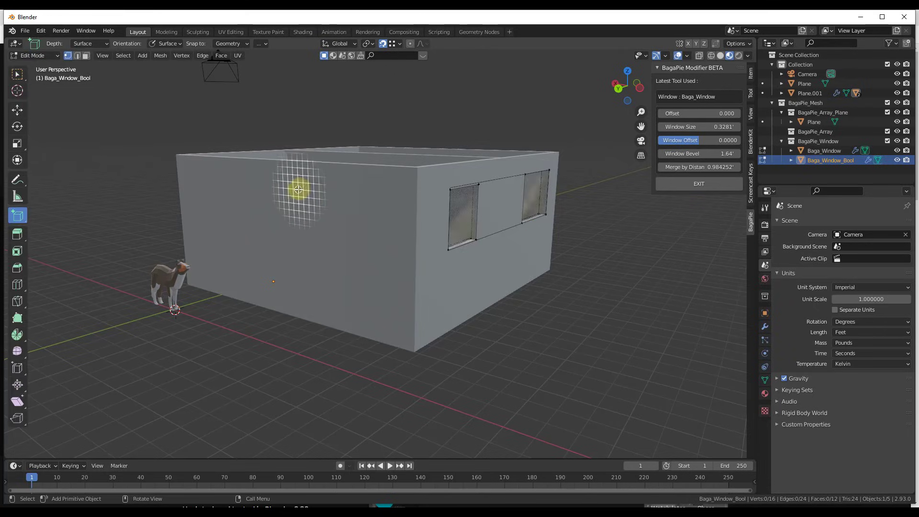
drag(298, 190, 390, 260)
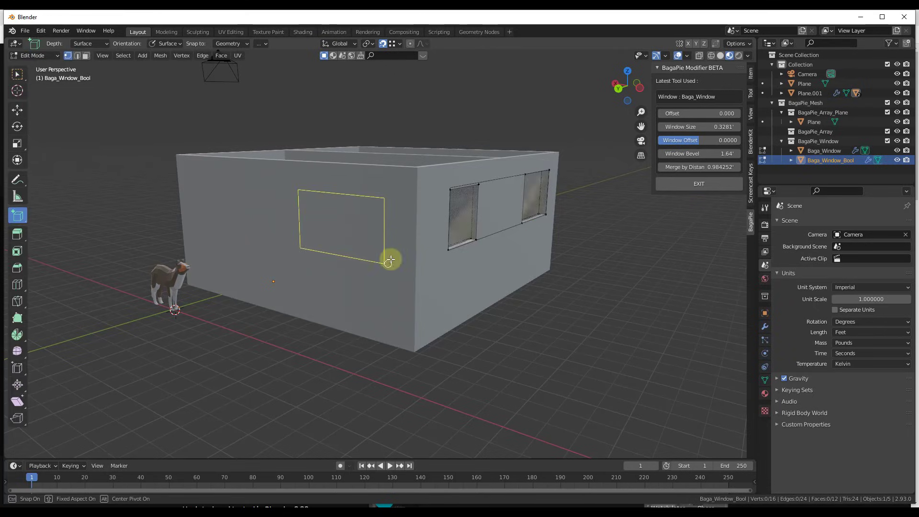
click(419, 164)
middle_drag(420, 199, 348, 27)
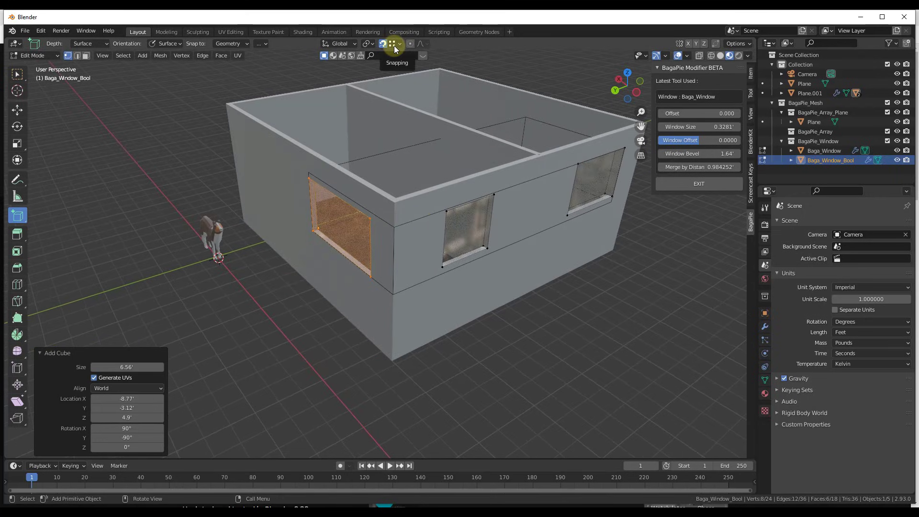
scroll(369, 249, down, 2)
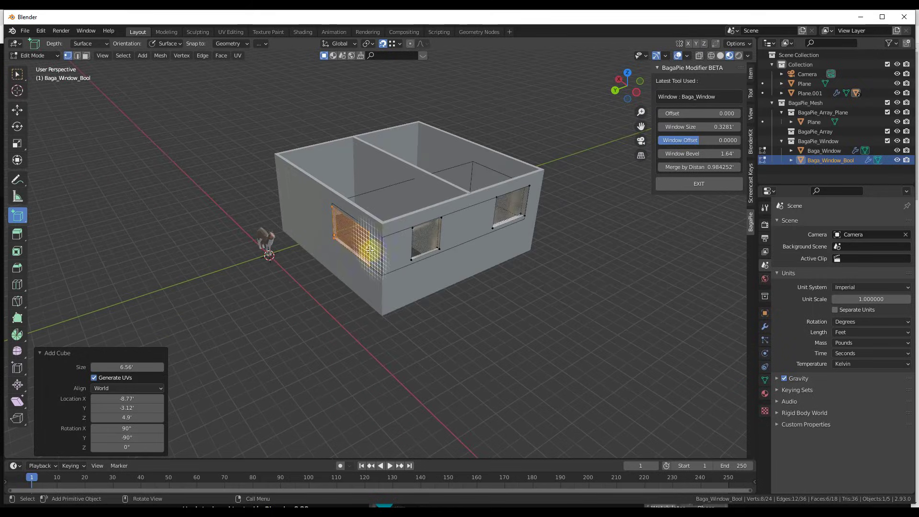
middle_drag(369, 249, 372, 218)
scroll(410, 248, up, 2)
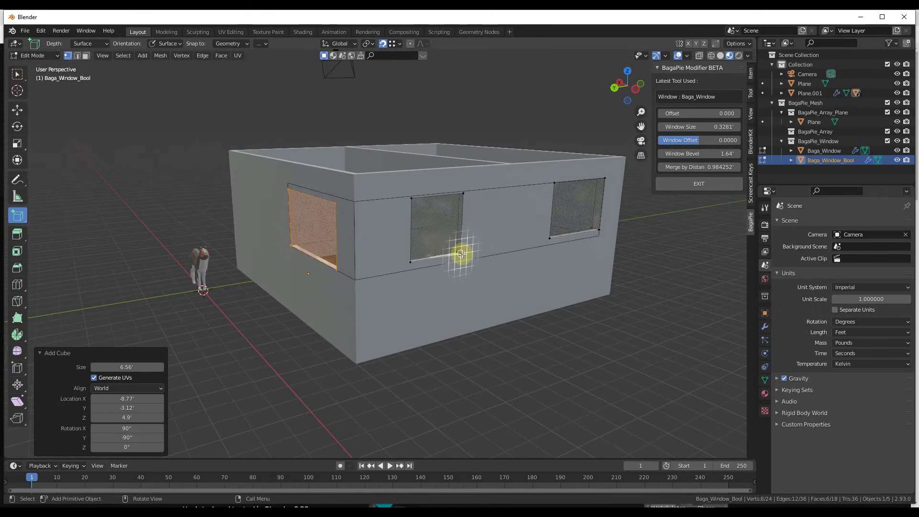
key(j)
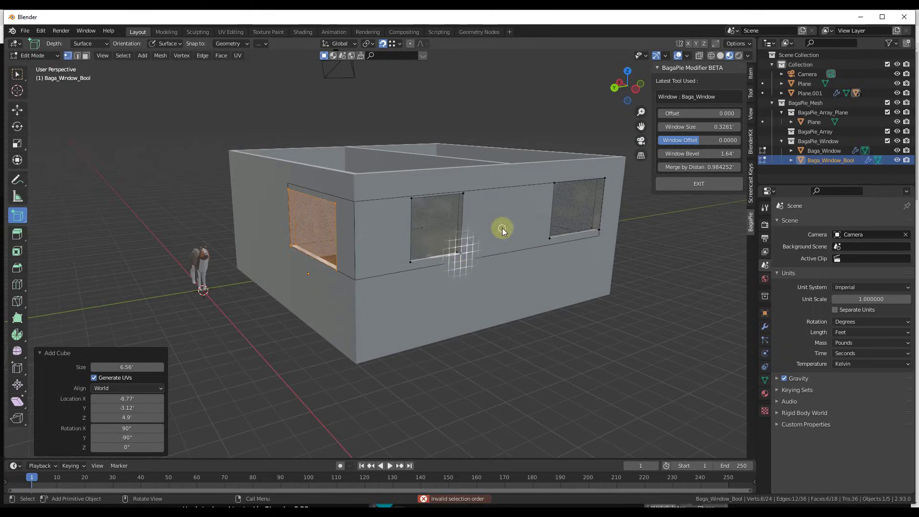
key(Tab)
- Cut a door opening beside the dog with a BagaPie Boolean Difference, centred at about X -1.8', Y -3.12', Z 2.61', and exit editing
mouse_move(476, 238)
middle_down()
mouse_move(510, 237)
mouse_move(482, 238)
middle_up()
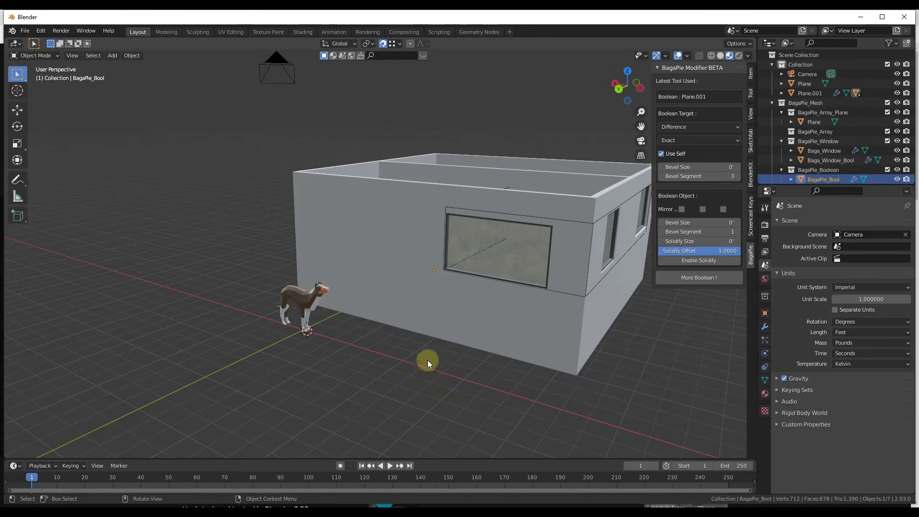
click(394, 280)
middle_drag(401, 250, 403, 305)
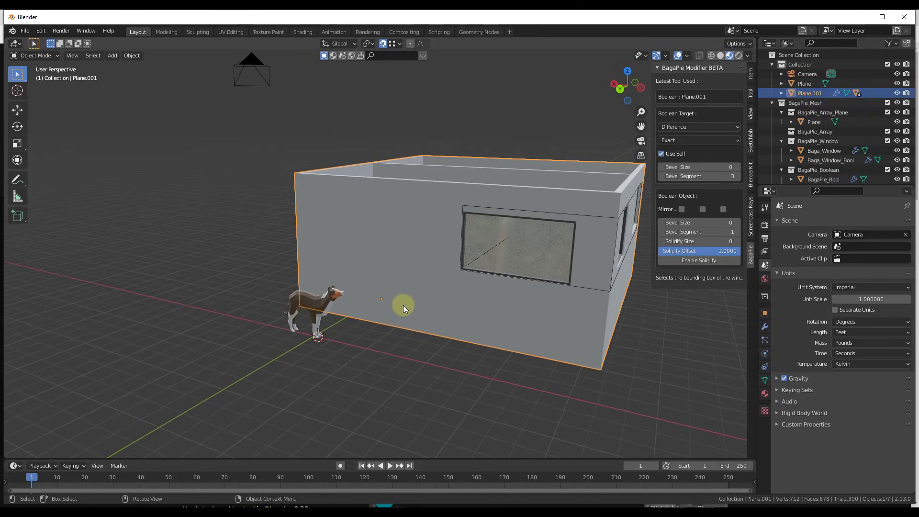
key(j)
click(404, 312)
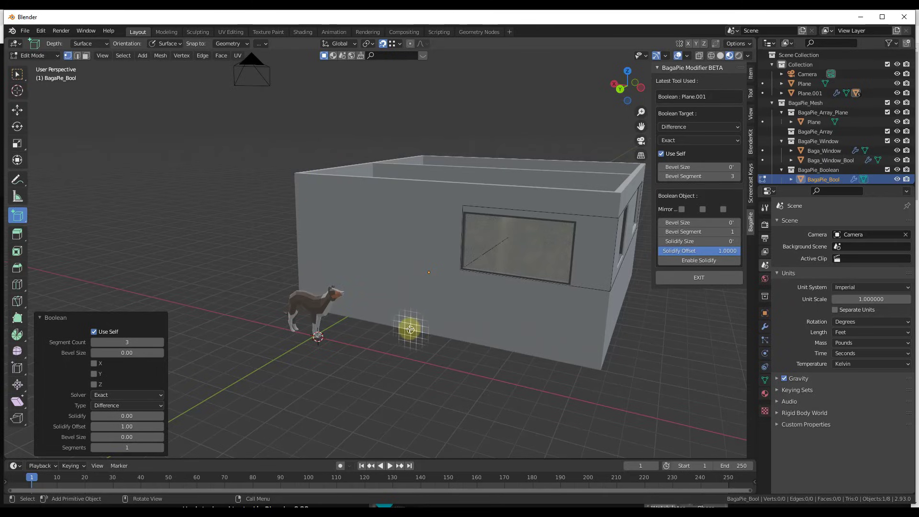
drag(400, 327, 344, 217)
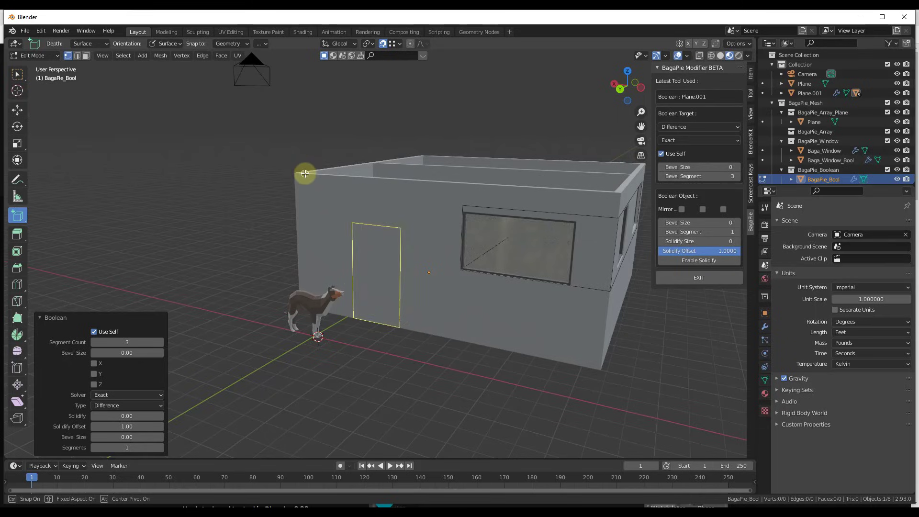
click(617, 195)
mouse_move(500, 231)
middle_down()
mouse_move(388, 269)
mouse_move(499, 232)
middle_up()
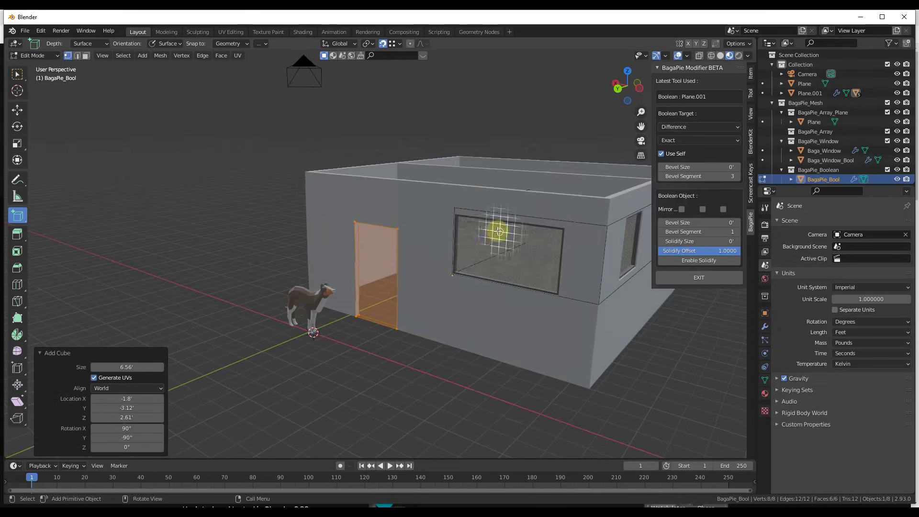
scroll(407, 309, up, 2)
middle_drag(393, 312, 381, 313)
scroll(364, 301, up, 5)
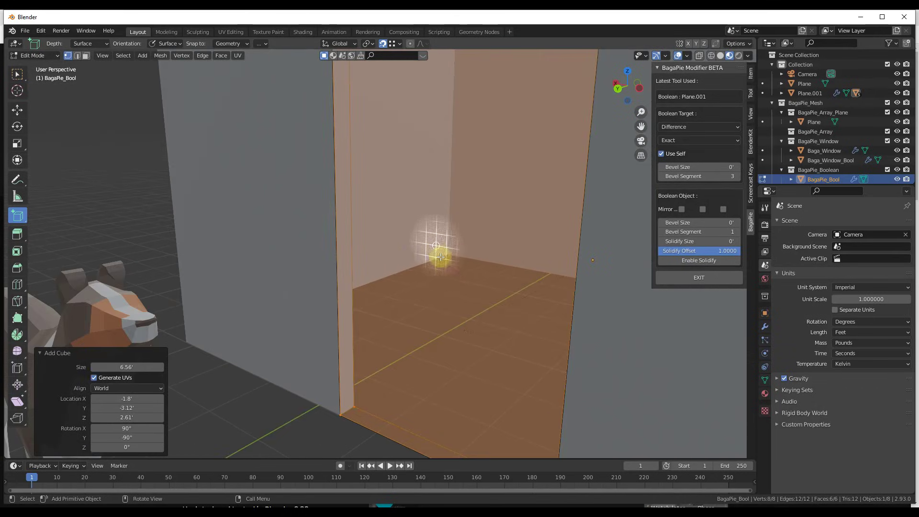
scroll(445, 250, down, 5)
click(697, 277)
scroll(434, 272, down, 8)
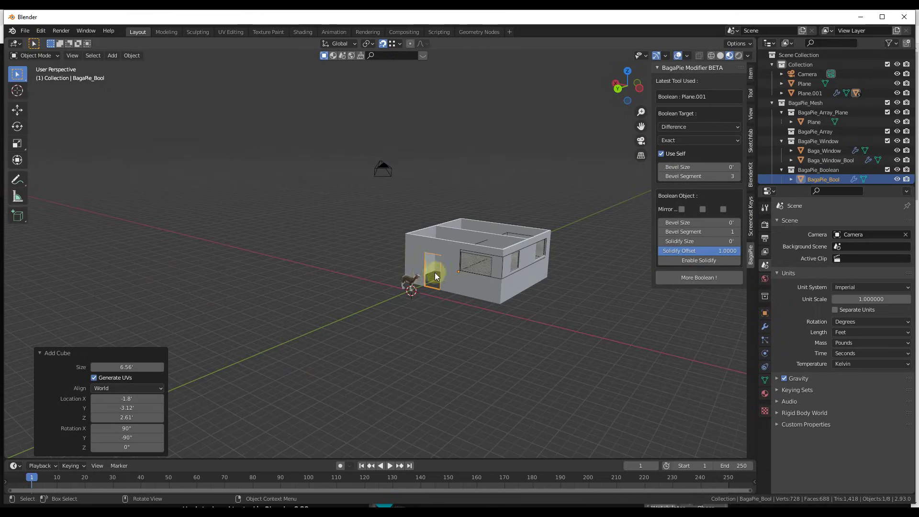
scroll(392, 269, up, 2)
mouse_move(462, 268)
middle_down()
mouse_move(351, 268)
mouse_move(471, 278)
middle_up()
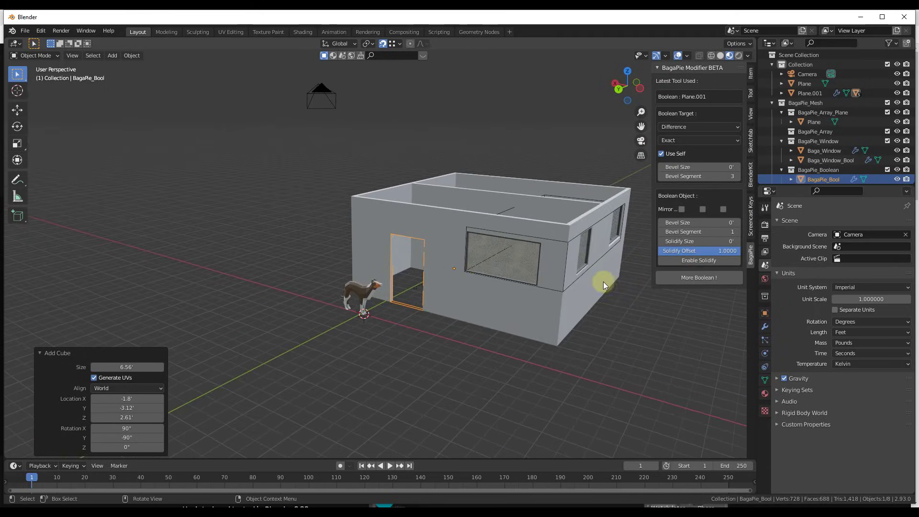
middle_drag(603, 282, 468, 300)
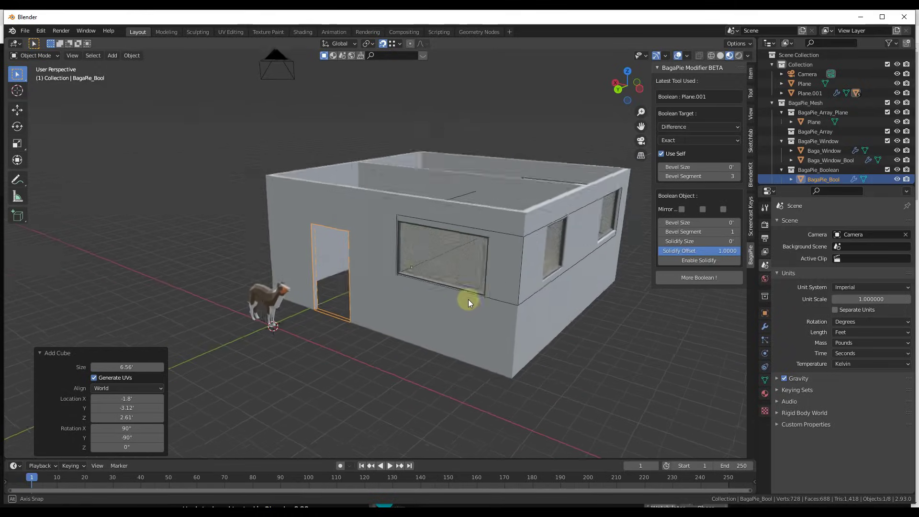
scroll(468, 299, down, 3)
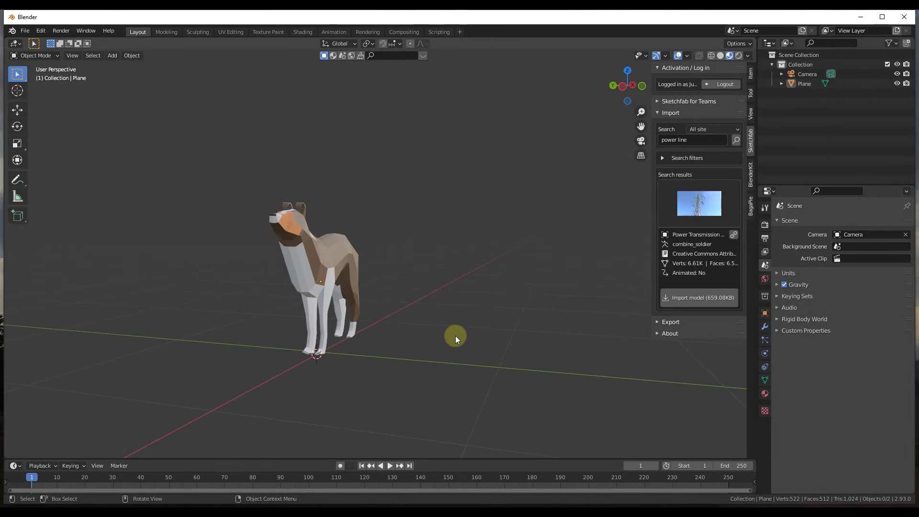
key(j)
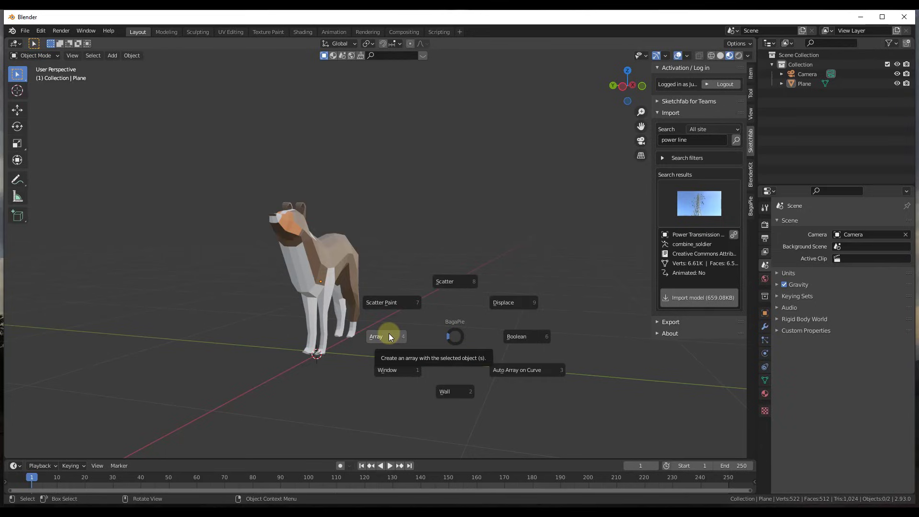
click(458, 338)
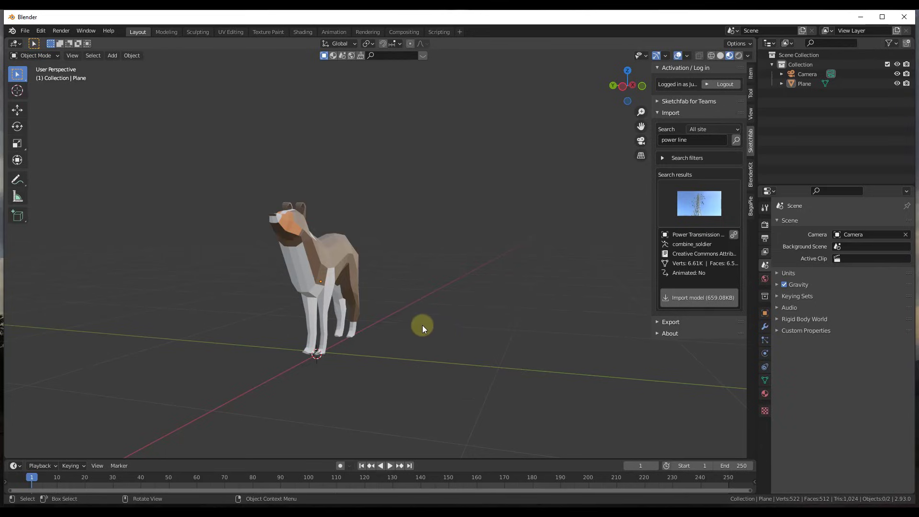
middle_drag(422, 326, 429, 297)
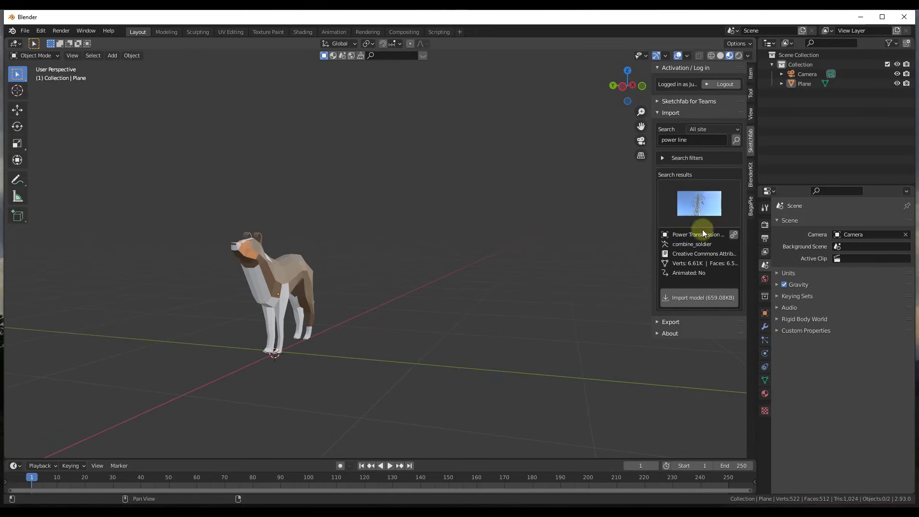
- Import the Power Transmission Line model from Sketchfab and minimize its web page
click(690, 295)
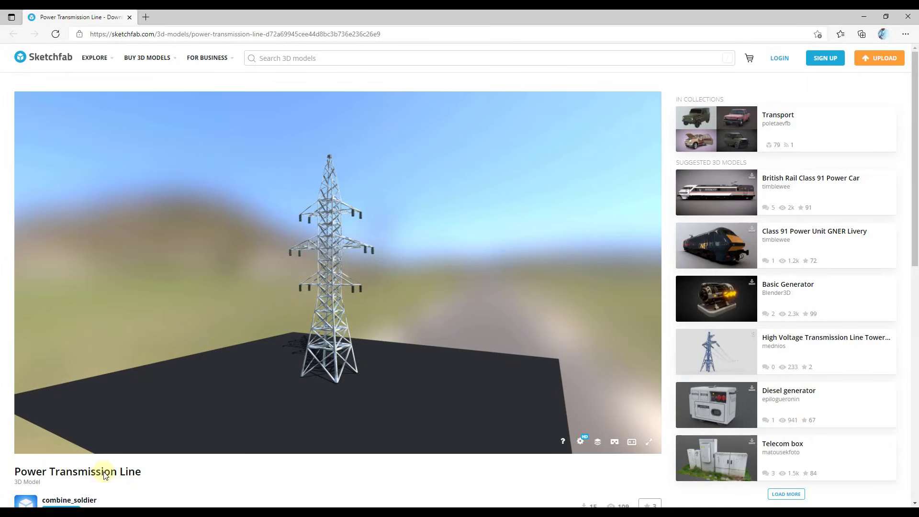
scroll(105, 474, down, 4)
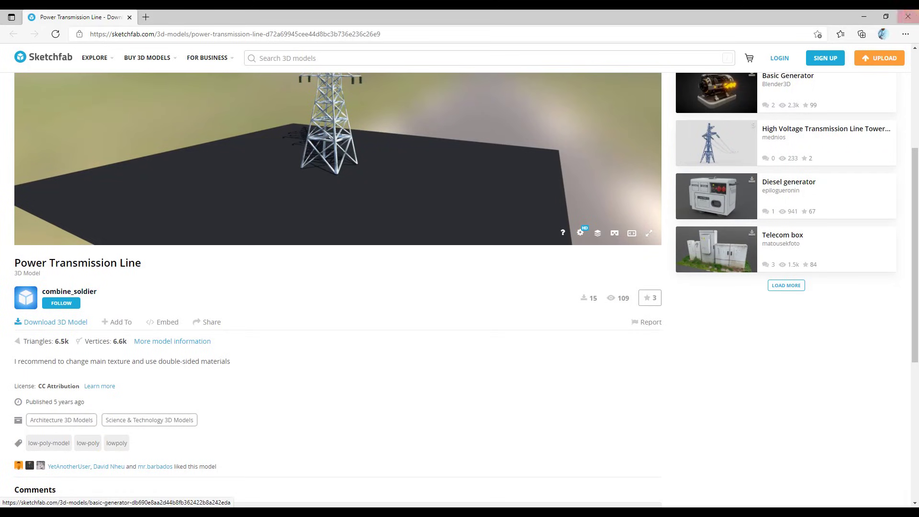
click(863, 17)
scroll(415, 295, down, 3)
scroll(415, 298, down, 8)
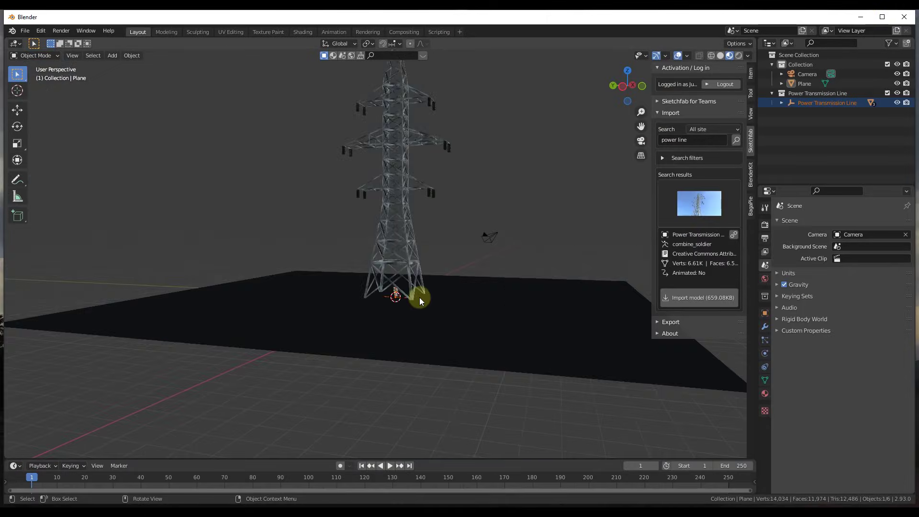
- Delete the large black ground plane under the imported transmission tower
middle_drag(419, 298, 390, 243)
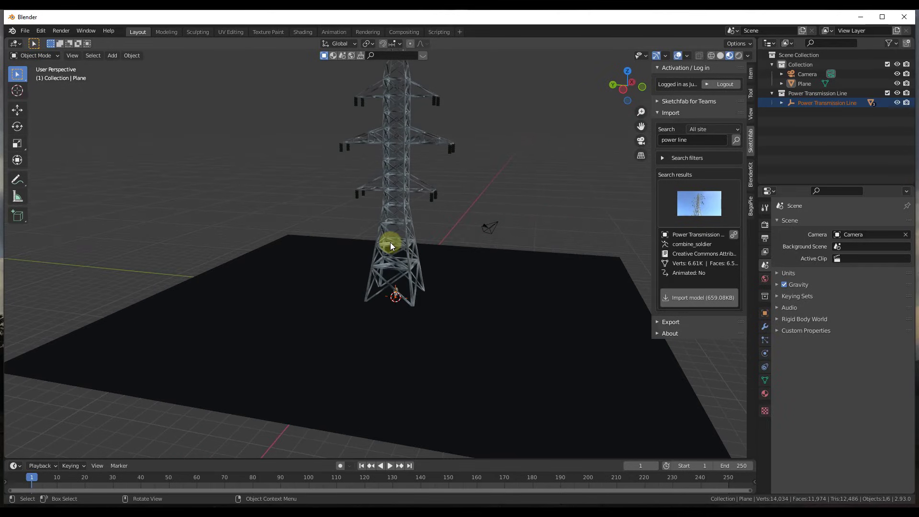
click(421, 283)
click(475, 327)
key(Delete)
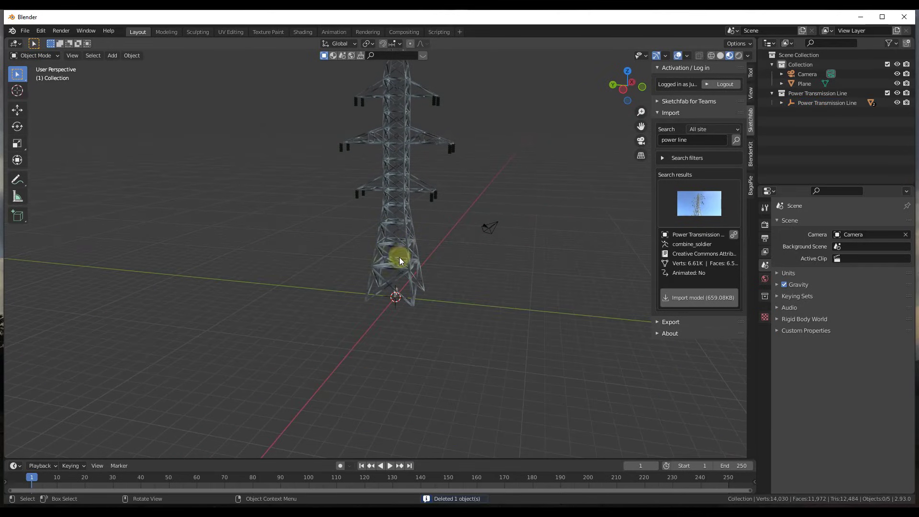
- Join the tower's lattice mesh and its black insulator mesh into a single object
click(400, 248)
middle_drag(401, 247, 410, 216)
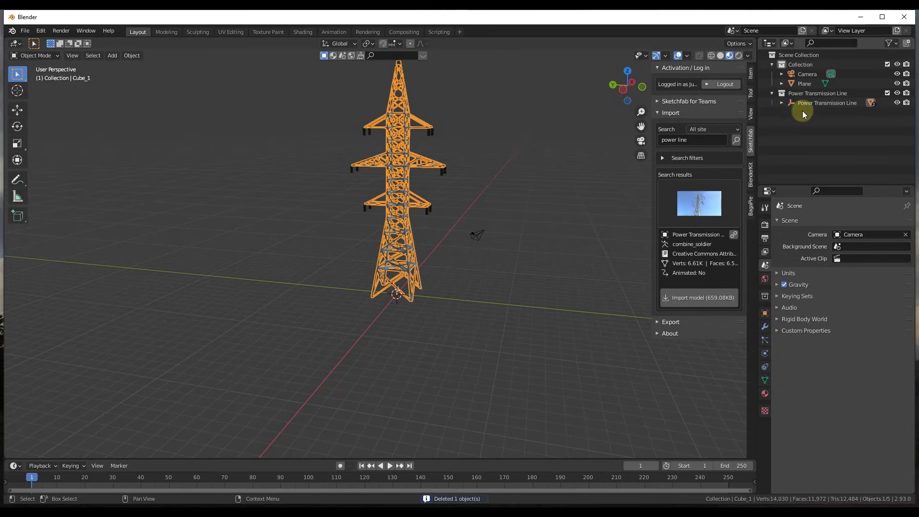
click(803, 102)
right_click(803, 99)
click(761, 149)
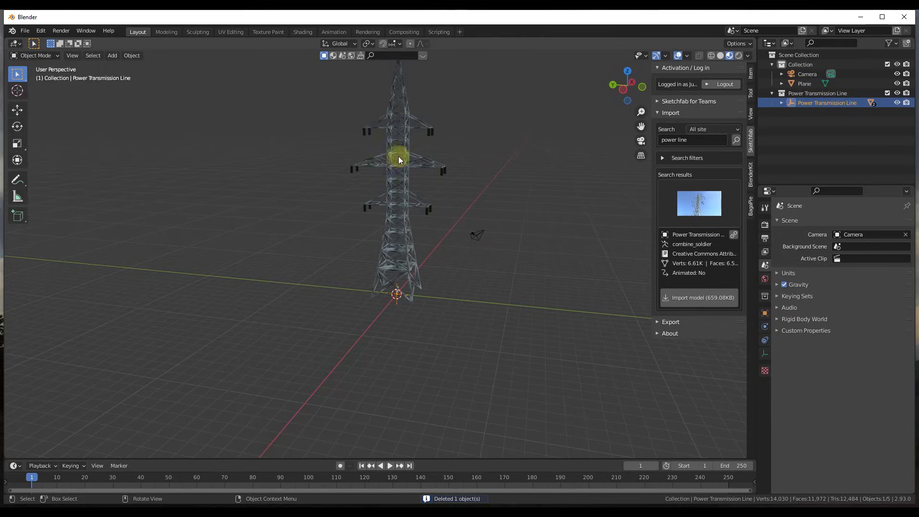
click(399, 156)
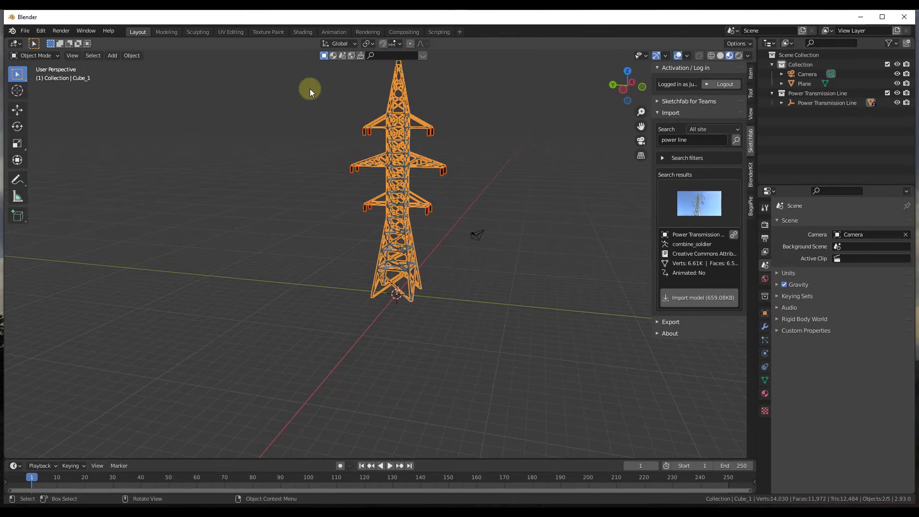
drag(310, 89, 457, 218)
- Scale the joined tower down to about 0.105 and move it about -4.25 m along the Y axis
key(s)
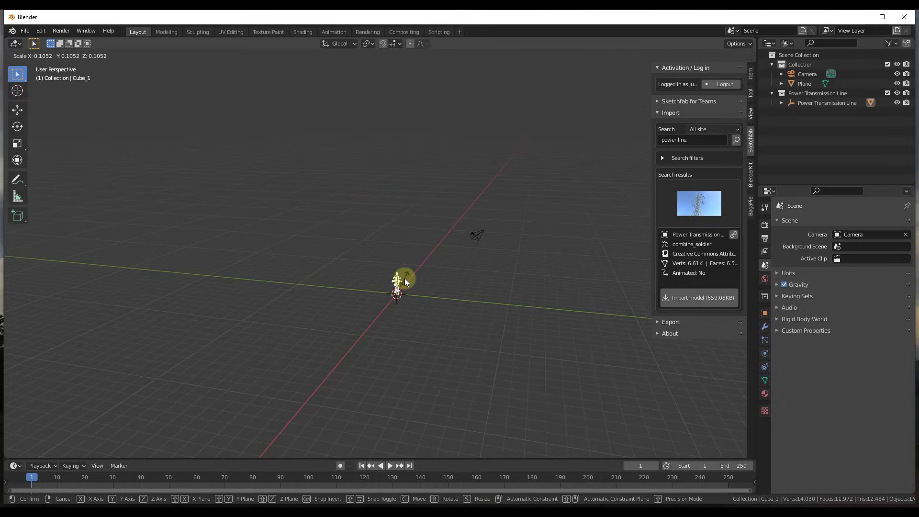
click(403, 278)
key(g)
key(y)
click(449, 288)
scroll(452, 288, up, 3)
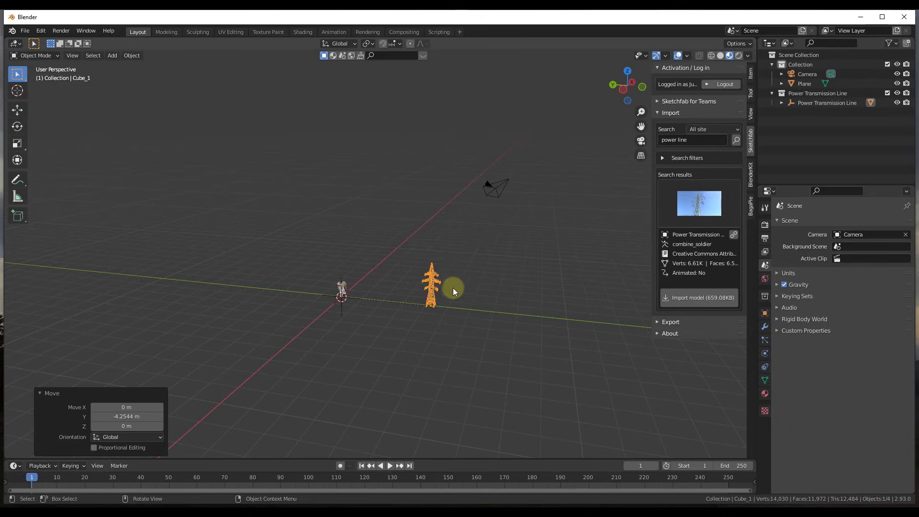
- Apply the rotation and scale of the tower
scroll(453, 288, up, 5)
click(132, 57)
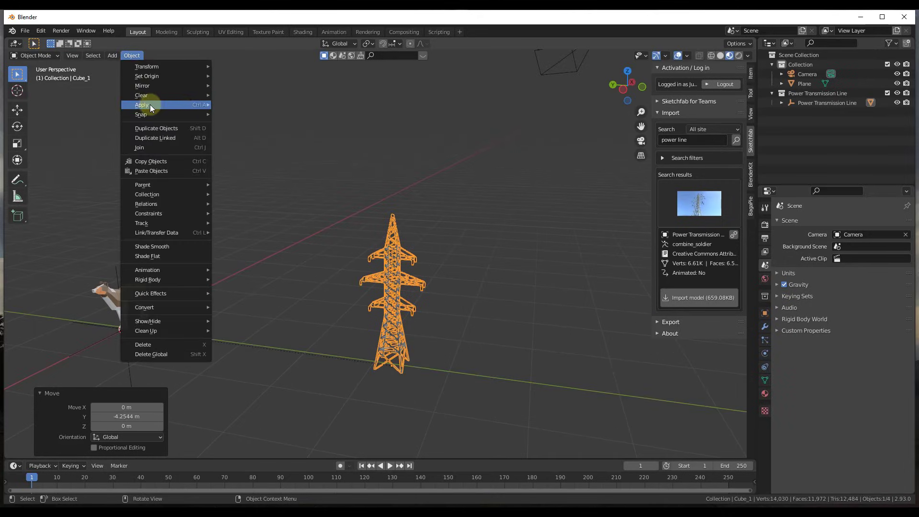
mouse_move(150, 105)
click(283, 142)
- Create a BagaPie Line array from the tower with a count of 11
middle_drag(485, 346, 465, 323)
scroll(407, 378, up, 3)
scroll(394, 295, down, 1)
middle_drag(395, 295, 390, 311)
key(j)
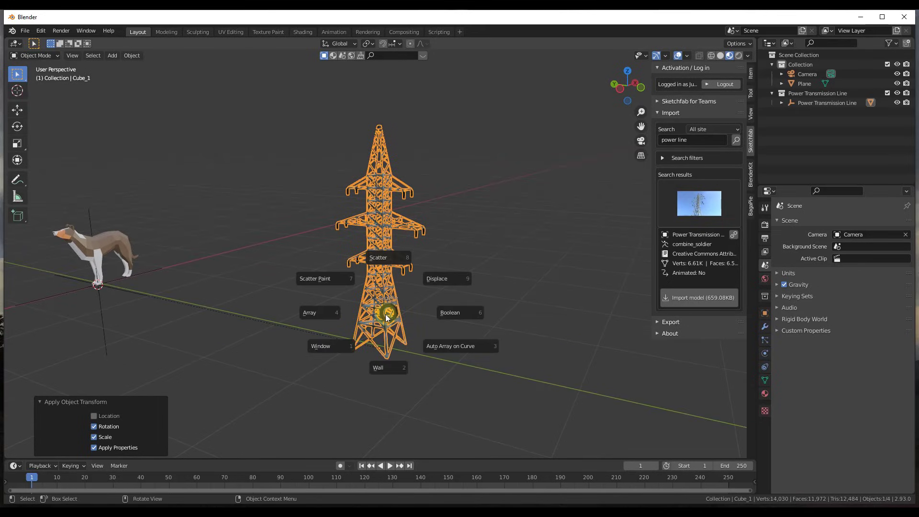
click(317, 314)
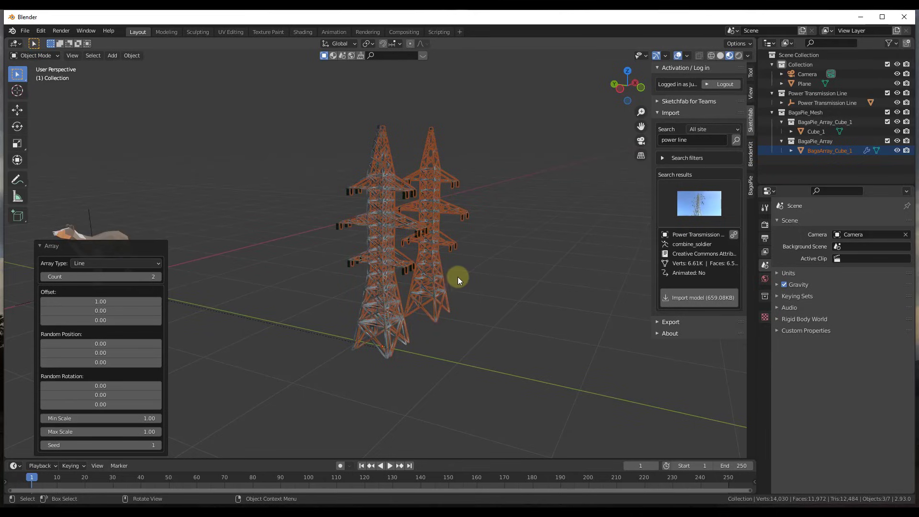
middle_drag(458, 277, 439, 277)
scroll(389, 293, down, 3)
drag(126, 278, 131, 277)
middle_drag(300, 231, 450, 211)
scroll(450, 211, down, 3)
scroll(416, 230, up, 3)
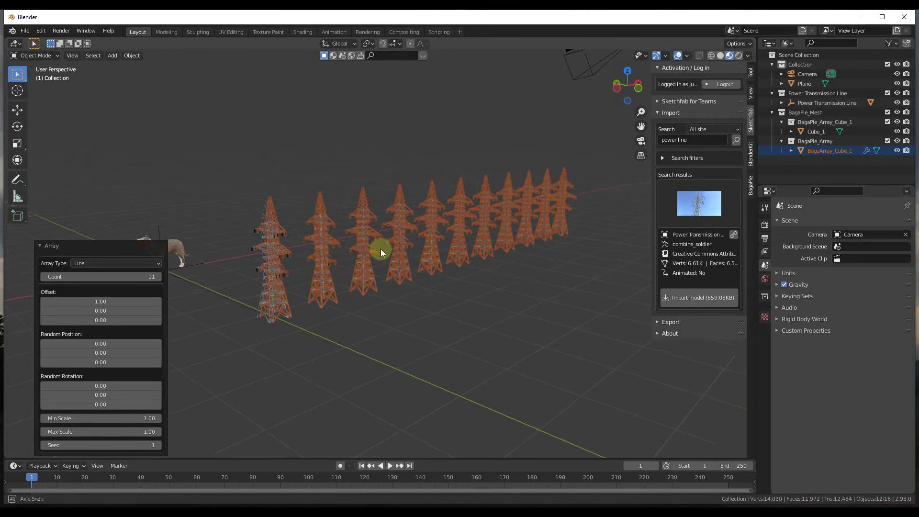
- Set the line array's offset to 1.51 in X and 0 in Y
mouse_move(96, 305)
mouse_down()
mouse_move(116, 302)
mouse_move(96, 311)
mouse_up()
click(97, 311)
text(0)
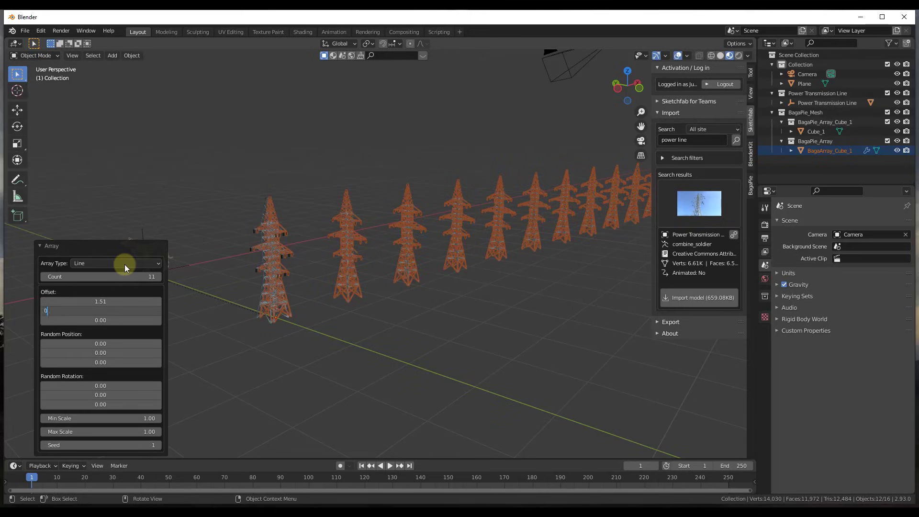
key(Return)
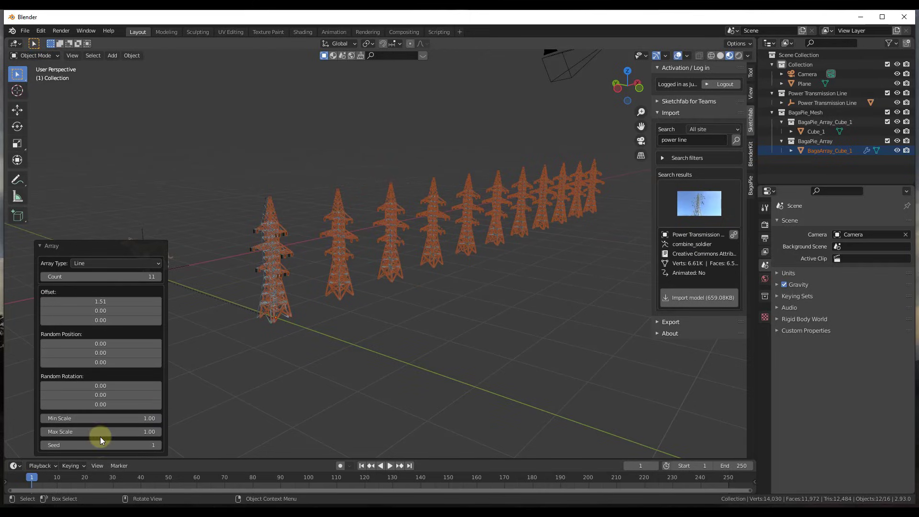
- Reselect the line array and set its random Min Scale to 0.97 and Max Scale to 1.31 in the BagaPie settings
key(alt+a)
click(276, 260)
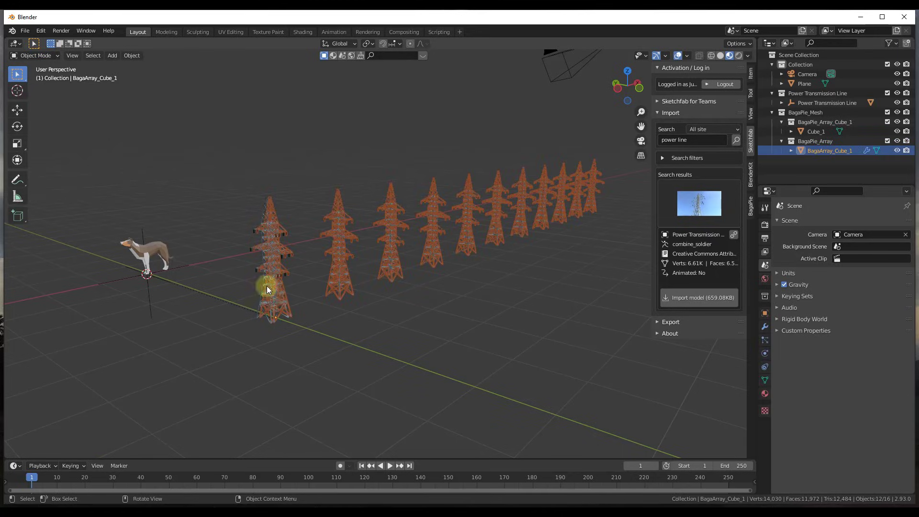
click(751, 207)
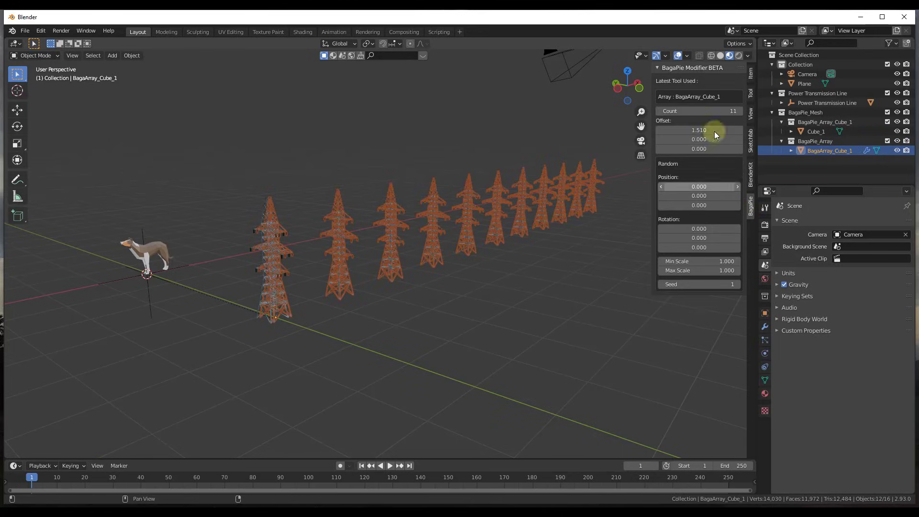
drag(689, 260, 715, 269)
- Randomize the line array's rotation by 0.15 in X and 0.07 in Y, with Seed 15
click(695, 228)
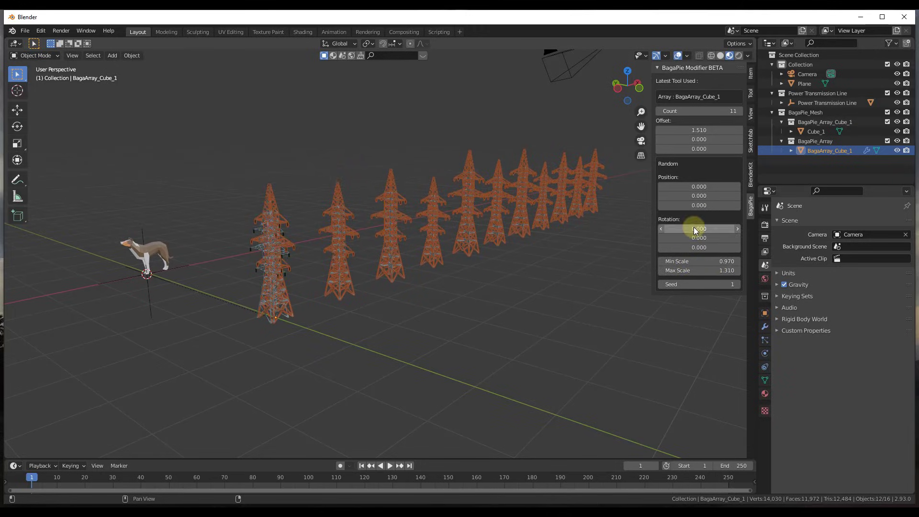
drag(695, 228, 696, 238)
click(695, 238)
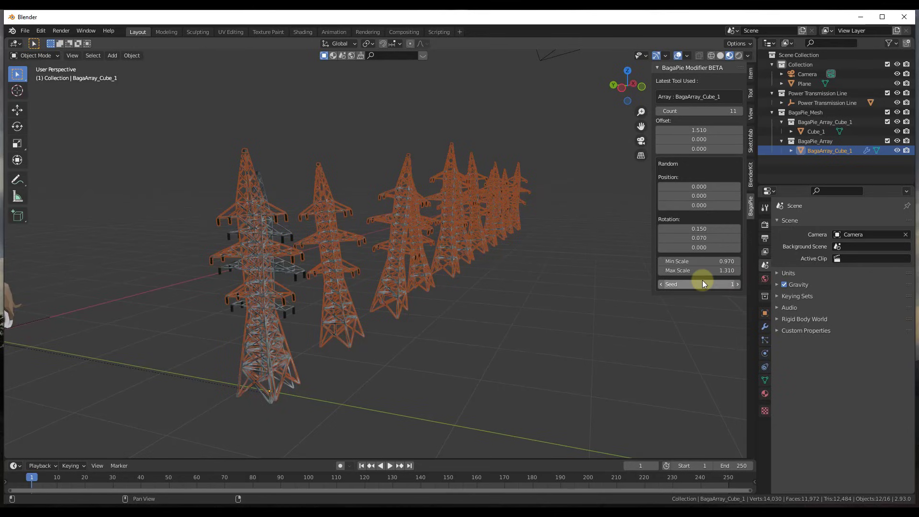
mouse_move(692, 282)
mouse_down()
mouse_move(714, 283)
mouse_move(702, 284)
mouse_up()
scroll(341, 257, down, 2)
scroll(465, 252, up, 1)
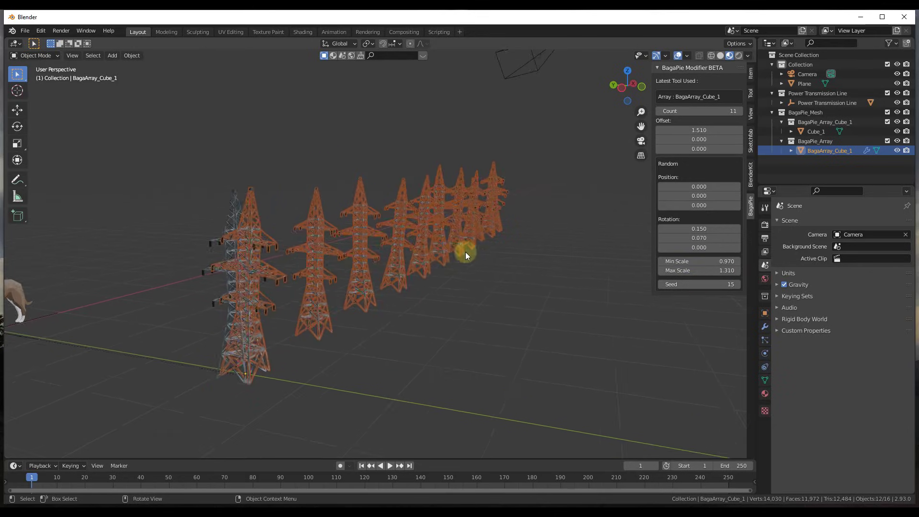
- Move the original source tower about -3.19 m along Y, away from the line array
scroll(465, 252, down, 4)
click(338, 234)
key(g)
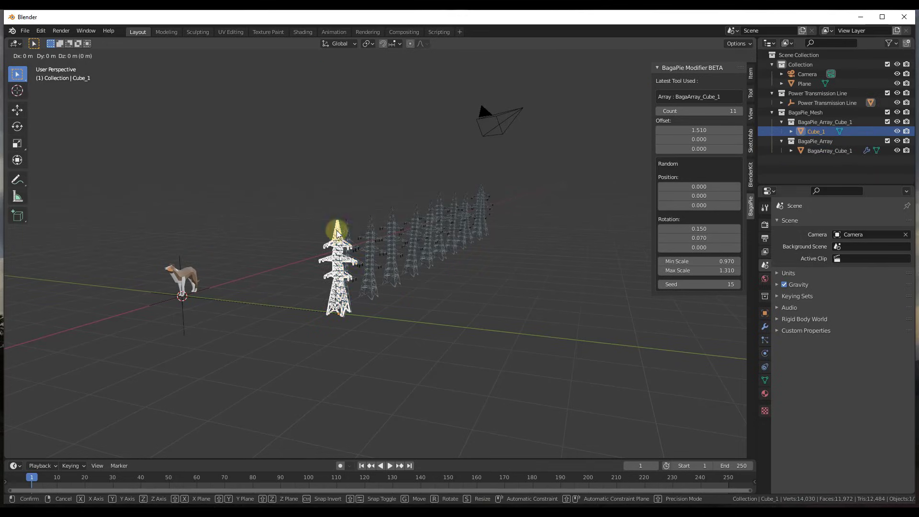
key(y)
click(502, 271)
- Create a BagaPie Grid array from the moved tower with Count X 7, Count Y 3 and Offset X 2.29
key(j)
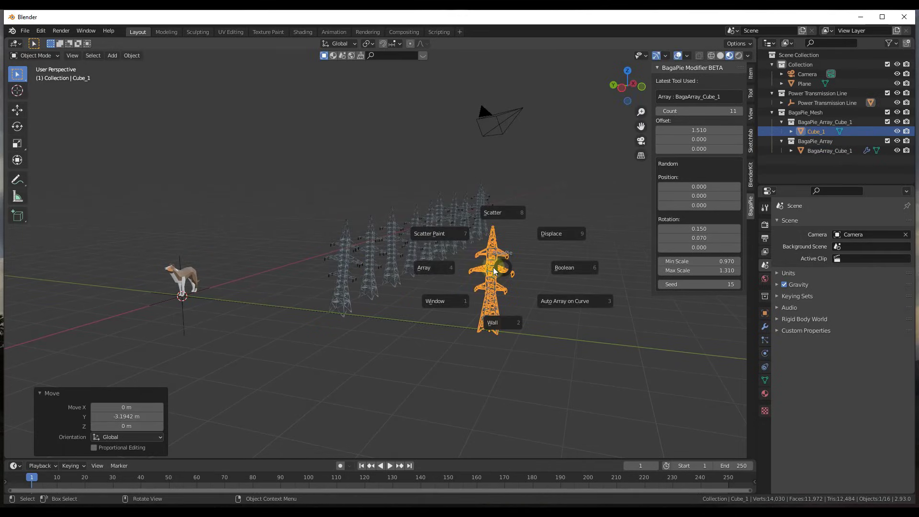
click(438, 272)
click(98, 263)
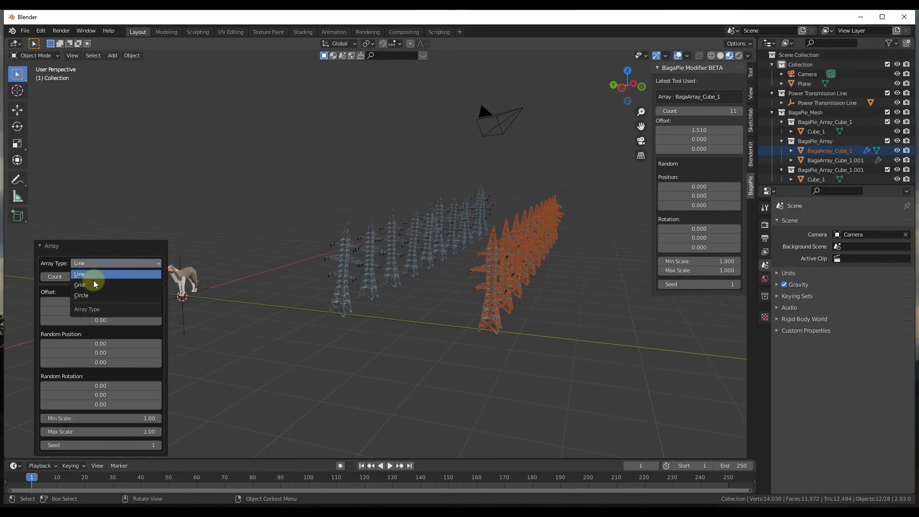
click(89, 283)
mouse_move(528, 297)
middle_down()
mouse_move(535, 279)
mouse_move(512, 292)
middle_up()
drag(101, 276, 120, 310)
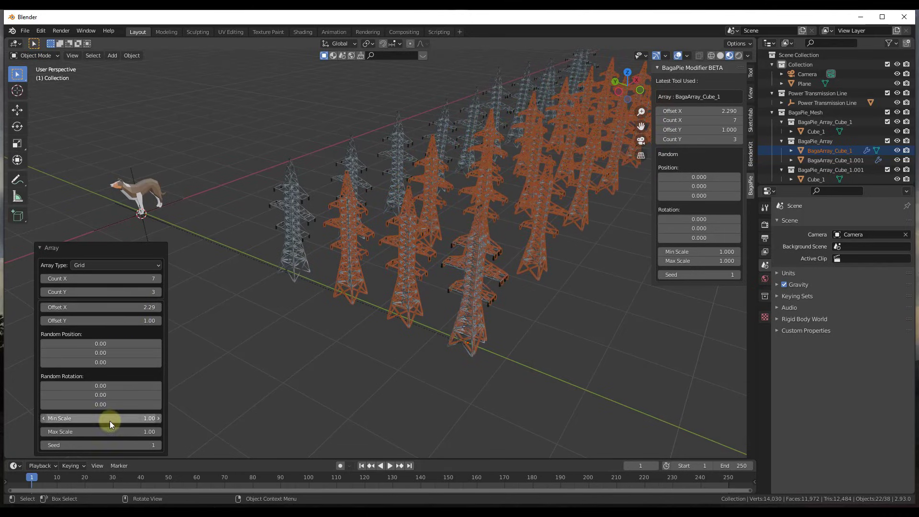
scroll(386, 214, down, 3)
- Move the source tower about -1.87 m along Y, clear of the grid array
middle_drag(386, 214, 476, 224)
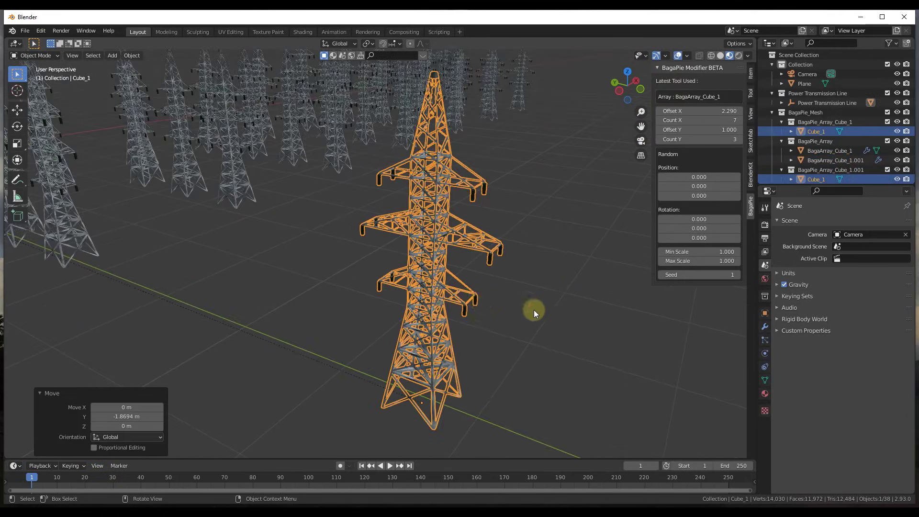
scroll(470, 285, down, 2)
middle_drag(469, 285, 528, 307)
- Create a BagaPie Circle array from the tower with a count of 7 and a radius of 1.87
key(j)
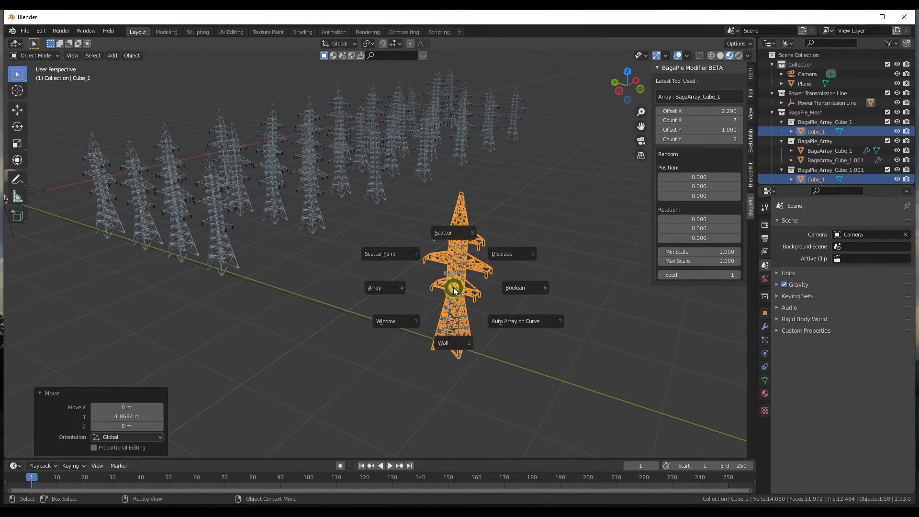
click(390, 287)
click(90, 266)
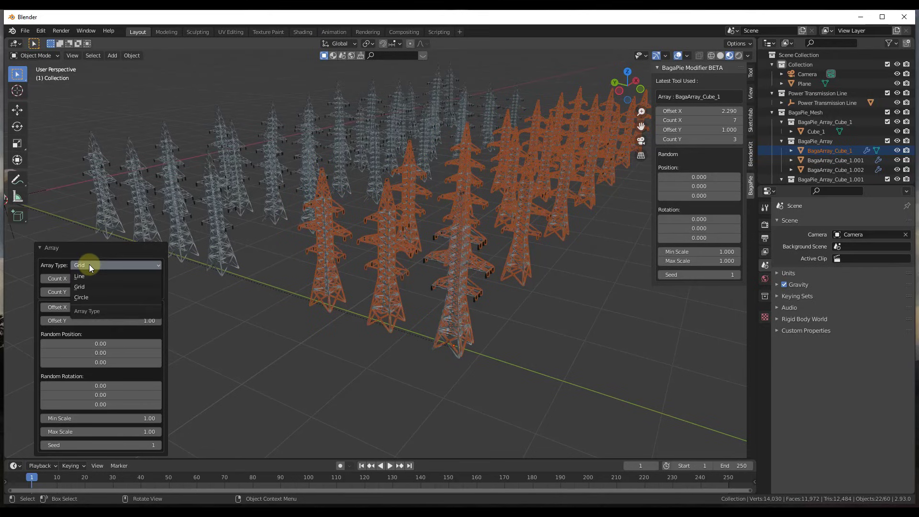
click(95, 297)
mouse_move(493, 283)
middle_down()
mouse_move(483, 312)
mouse_move(491, 285)
middle_up()
drag(114, 252, 111, 263)
middle_drag(455, 243, 560, 258)
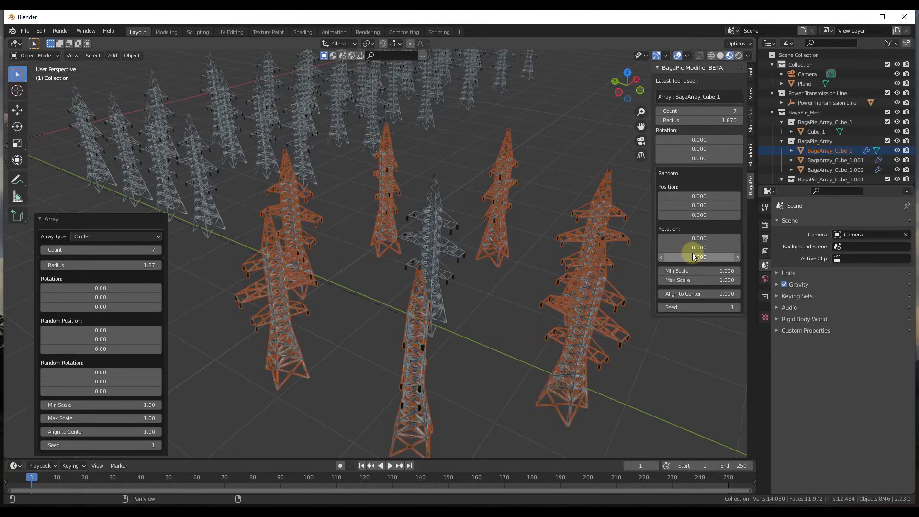
- Select the circular tower array and set its radius to 2.21 and count to 13
click(449, 257)
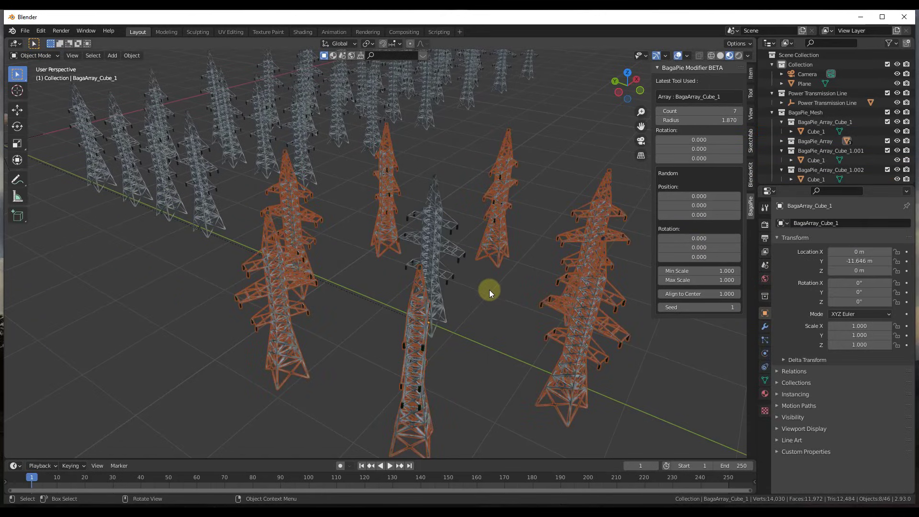
middle_drag(489, 289, 484, 282)
scroll(484, 282, down, 1)
scroll(487, 316, up, 4)
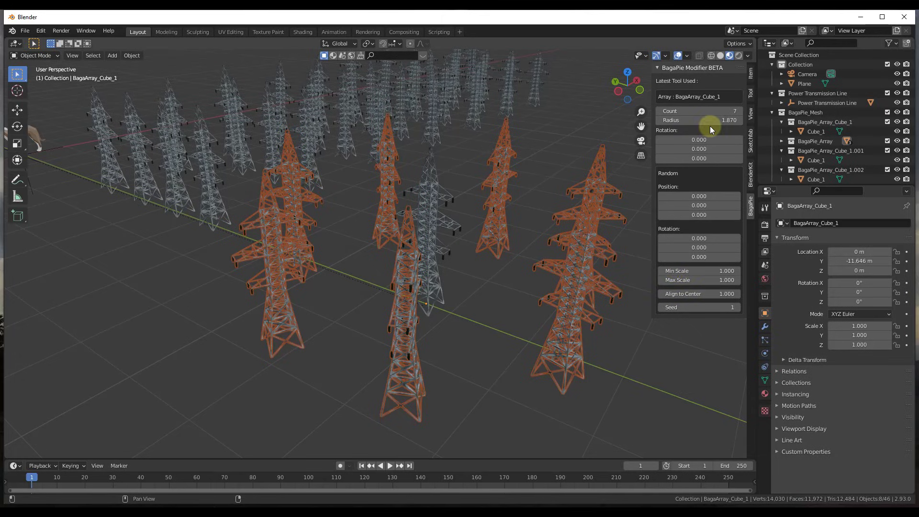
mouse_move(710, 122)
mouse_down()
mouse_move(732, 122)
mouse_move(702, 113)
mouse_up()
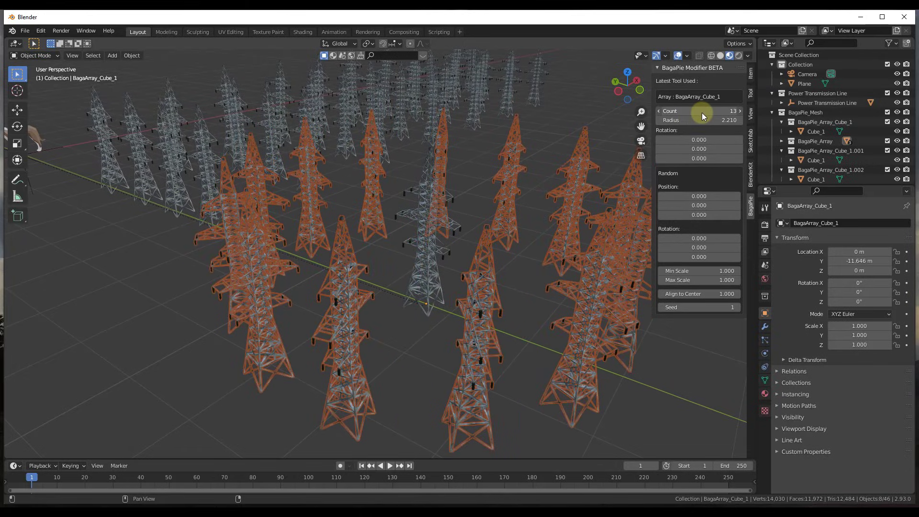
- Set the circular array's Align to Center to 0.22 and random position to X 1.11, Y 0.38, Z 0, and deselect it
mouse_move(720, 292)
mouse_down()
mouse_move(741, 296)
mouse_move(710, 300)
mouse_move(742, 303)
mouse_move(719, 306)
mouse_up()
drag(688, 197, 702, 216)
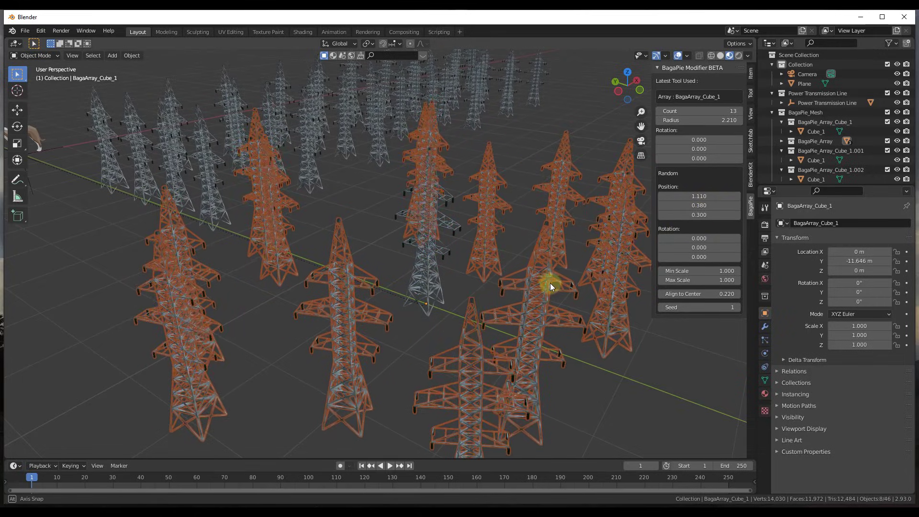
middle_drag(550, 283, 596, 277)
scroll(527, 254, down, 4)
middle_drag(526, 254, 525, 255)
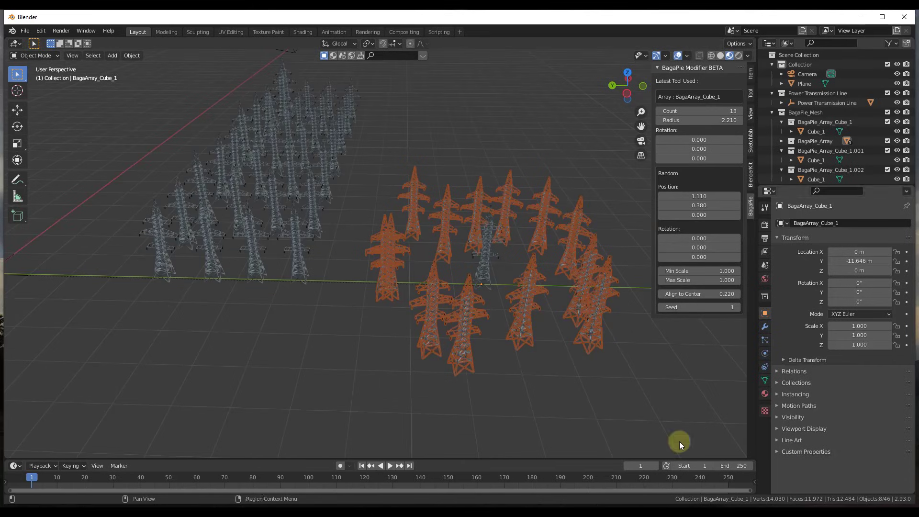
scroll(529, 426, up, 1)
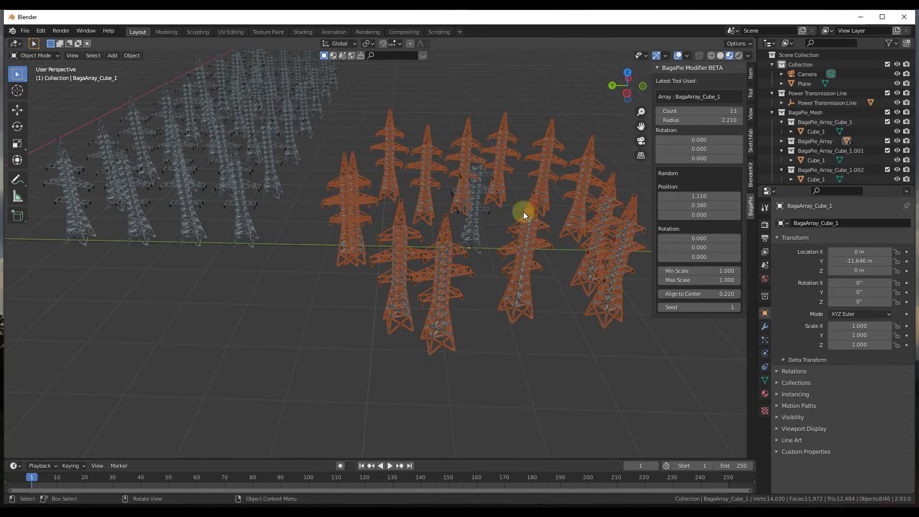
middle_drag(524, 212, 458, 212)
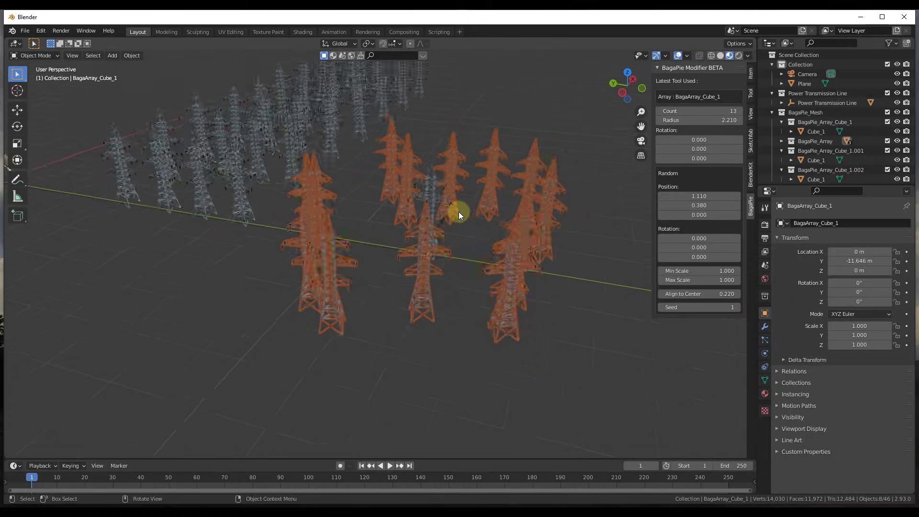
scroll(453, 209, down, 5)
click(527, 214)
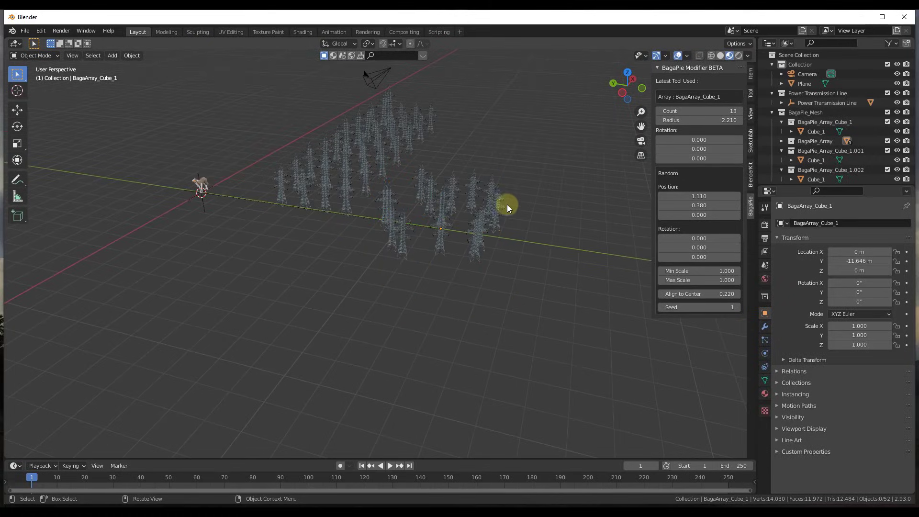
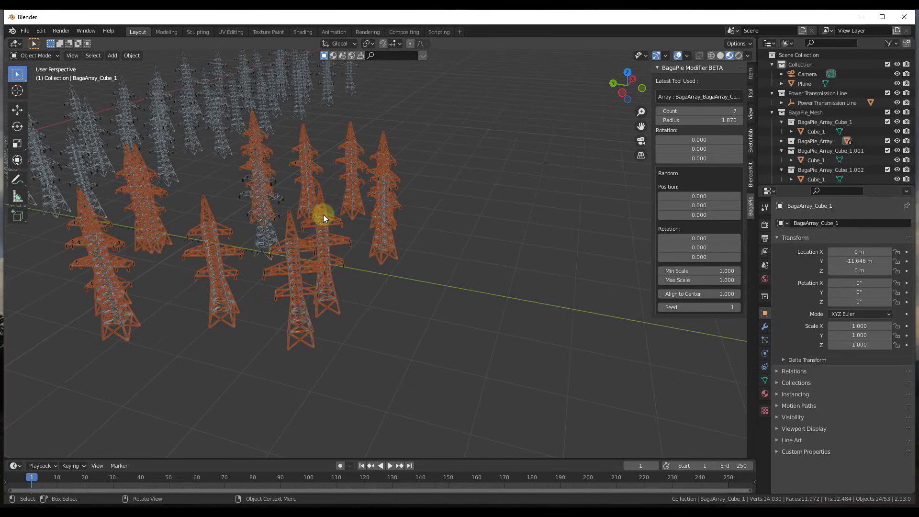
- Add a Geometry Nodes workspace and examine the circular tower array's complete node network and the array itself
click(459, 33)
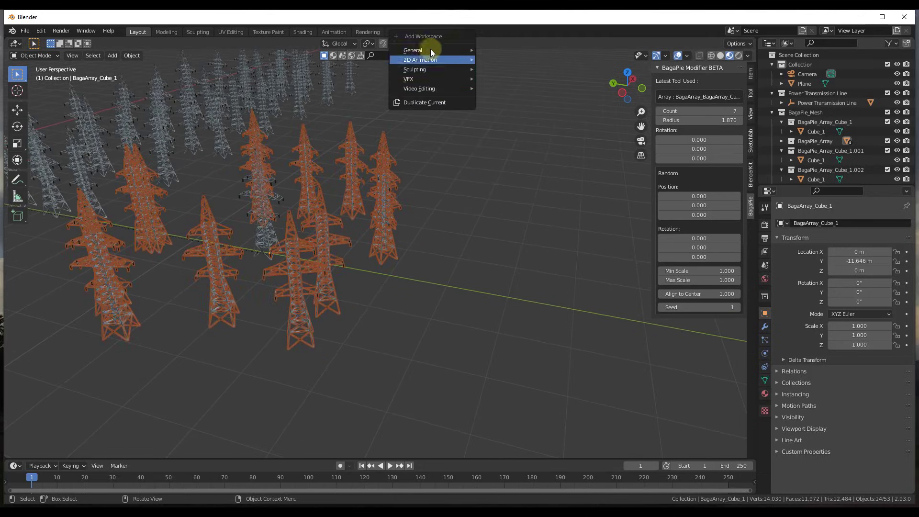
mouse_move(430, 51)
click(512, 150)
middle_drag(527, 225, 458, 280)
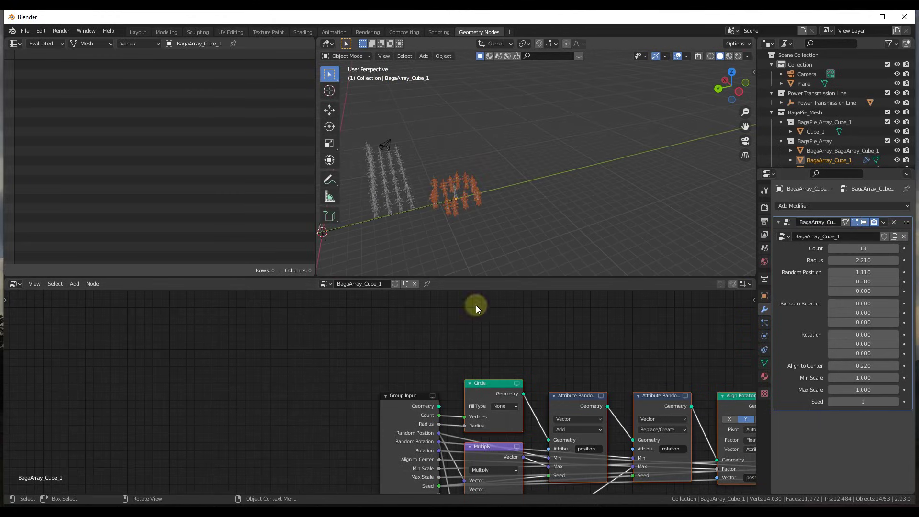
scroll(436, 350, down, 5)
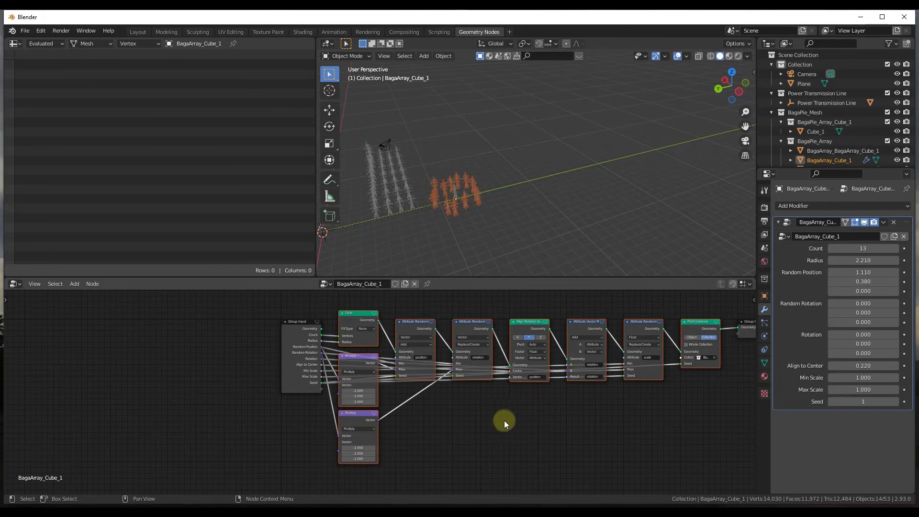
middle_drag(507, 421, 467, 419)
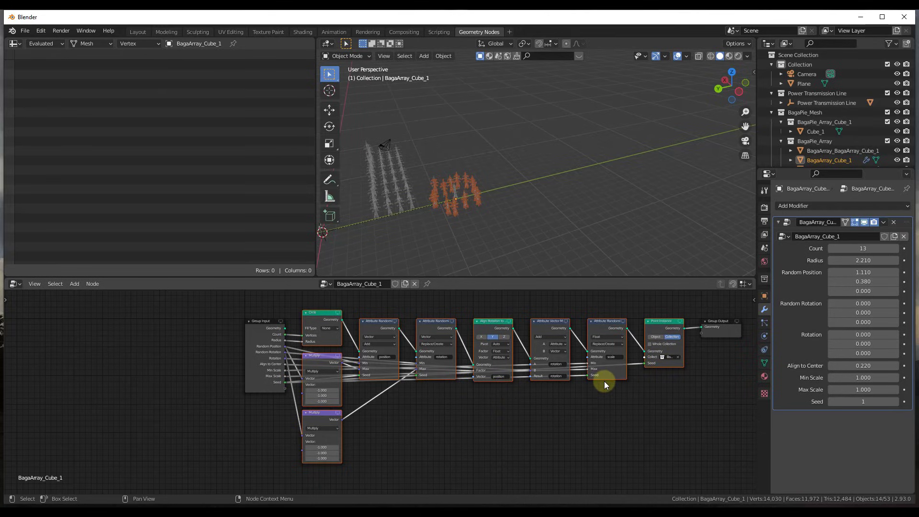
scroll(435, 196, up, 5)
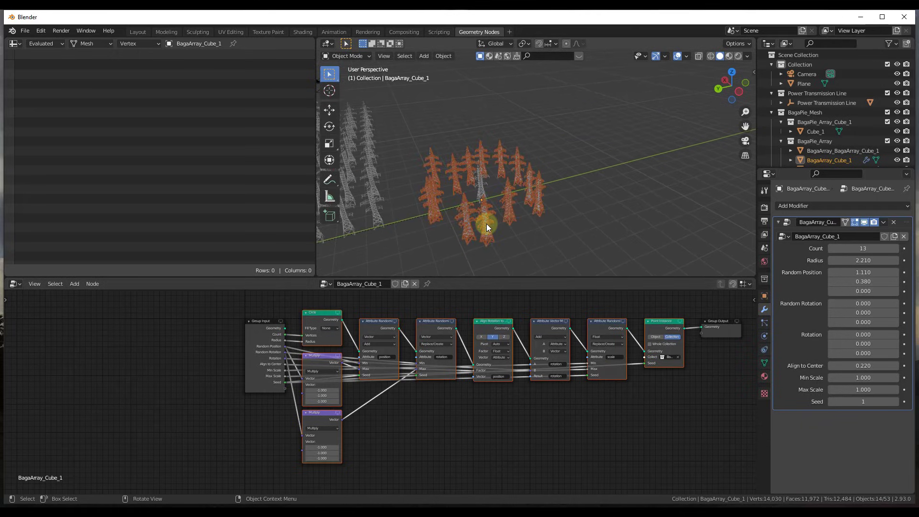
scroll(502, 210, down, 2)
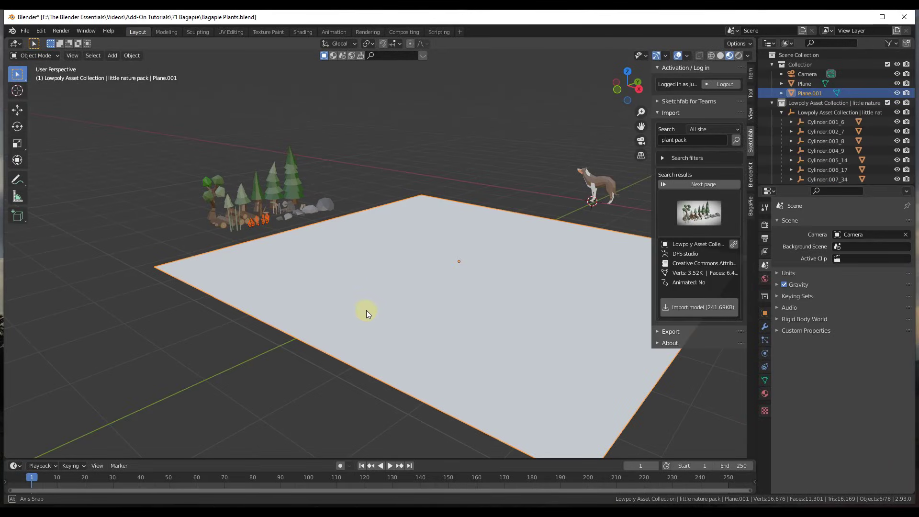
key(j)
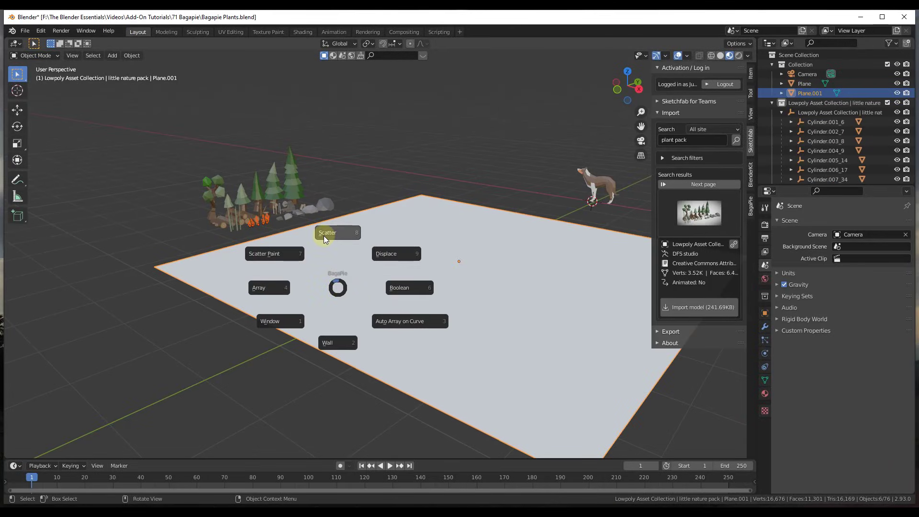
click(229, 375)
key(1)
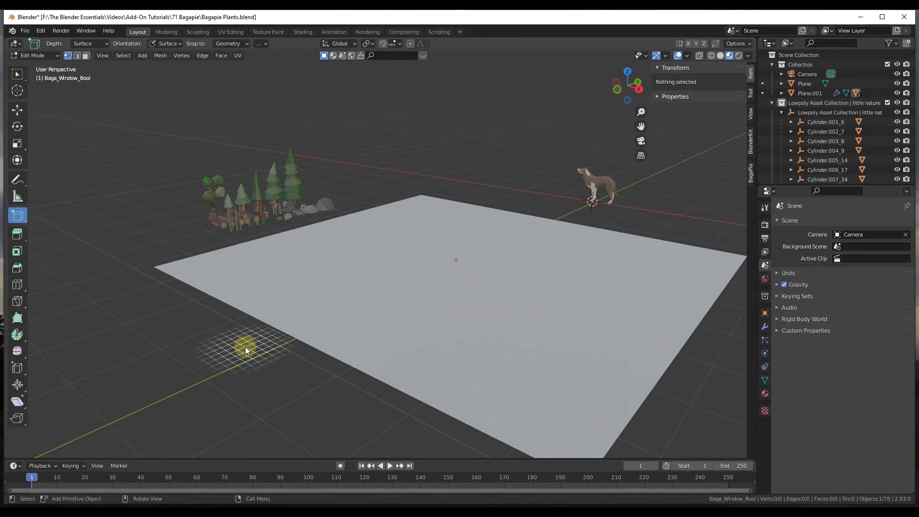
key(space)
key(space)
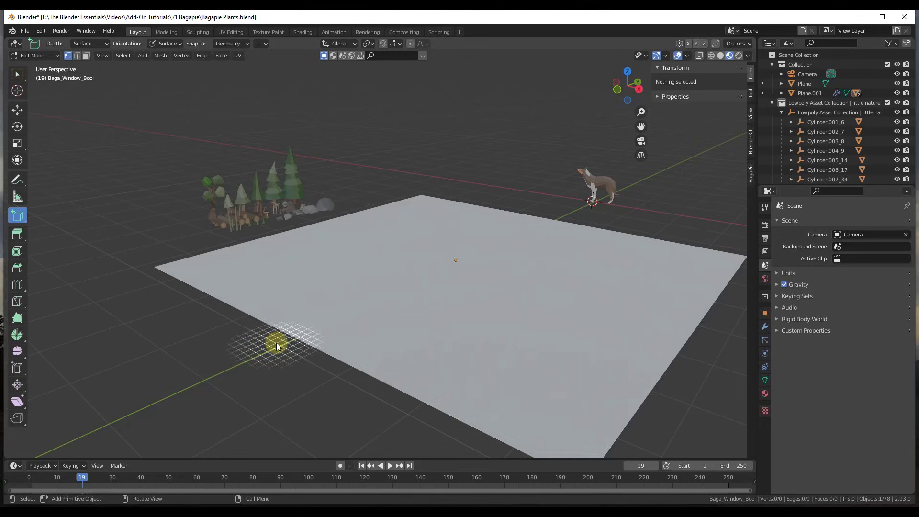
key(Tab)
middle_drag(281, 217, 454, 221)
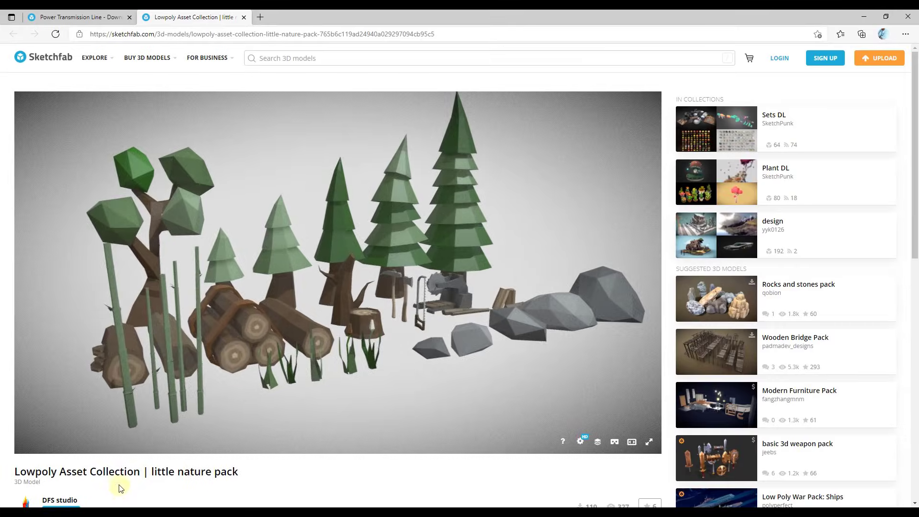
- Review the Sketchfab page for the Lowpoly Asset Collection little nature pack and return to Blender
scroll(214, 474, down, 3)
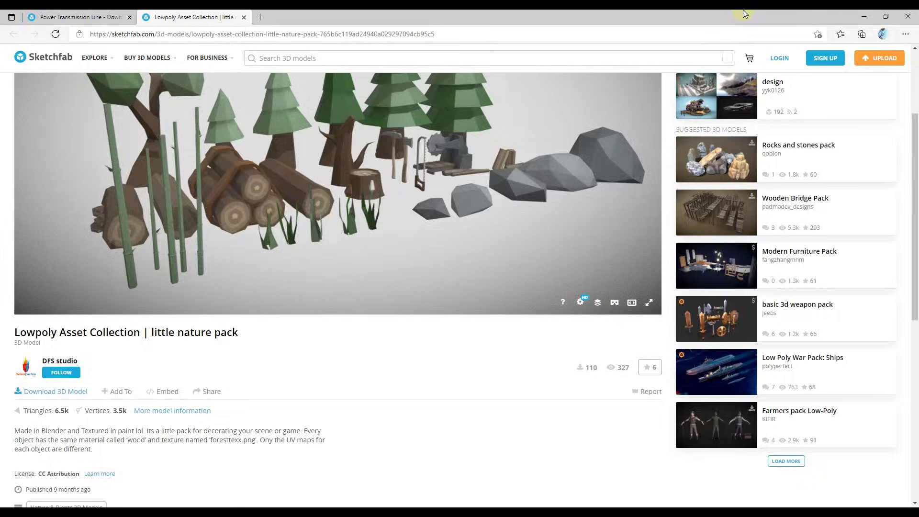
click(864, 16)
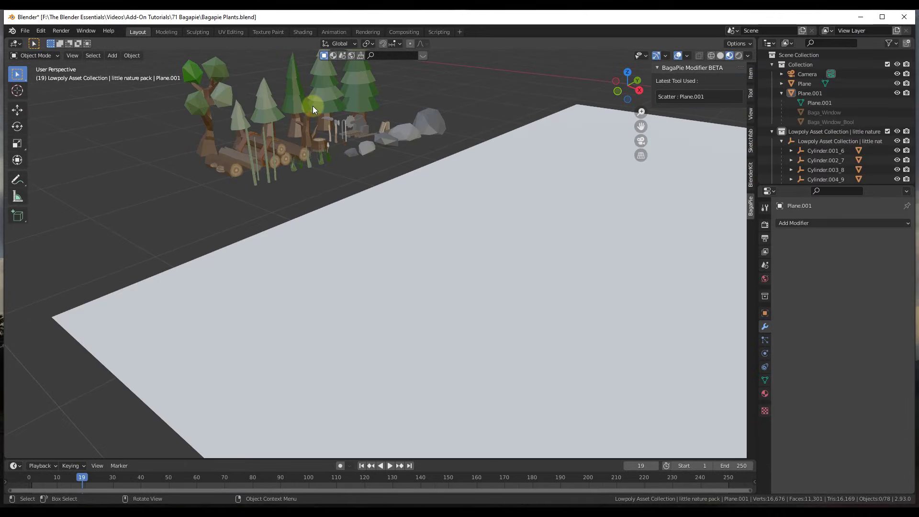
- Select the grass clumps of the nature pack, add the large plane as active, and scatter the grass over it with BagaPie Scatter
ctrl+middle_drag(313, 109, 276, 177)
click(292, 186)
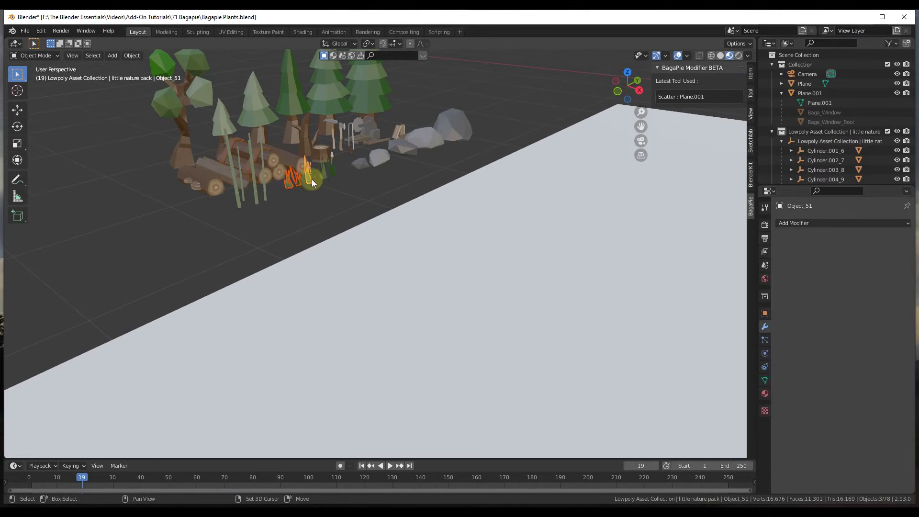
shift+click(334, 173)
shift+click(446, 249)
scroll(382, 223, down, 3)
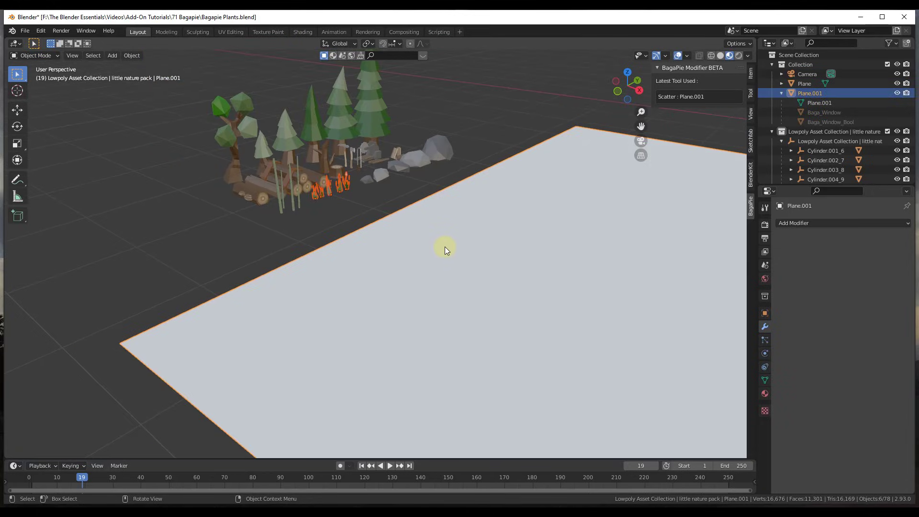
click(445, 195)
middle_drag(361, 235, 500, 186)
scroll(383, 235, down, 4)
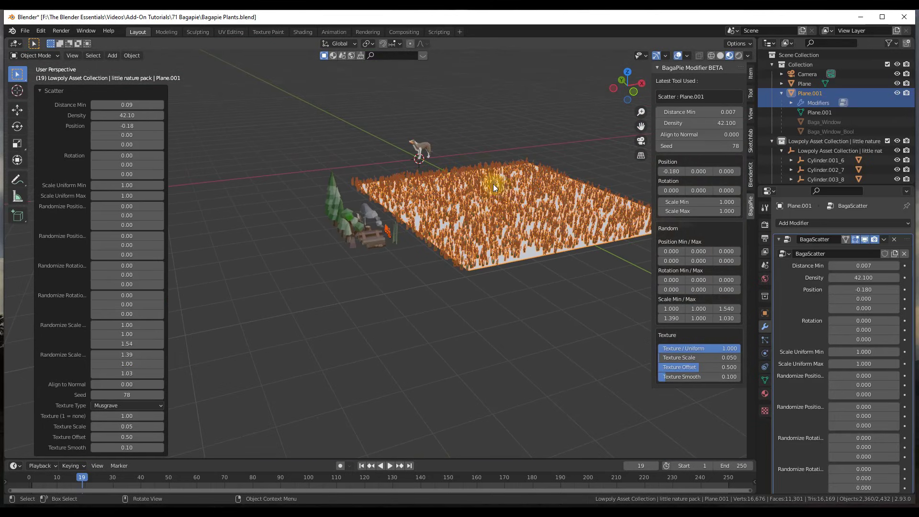
- Hide the sidebar, set the grass scatter's density to 47.26 and its X position offset to 0
scroll(500, 197, up, 3)
scroll(512, 207, up, 2)
key(n)
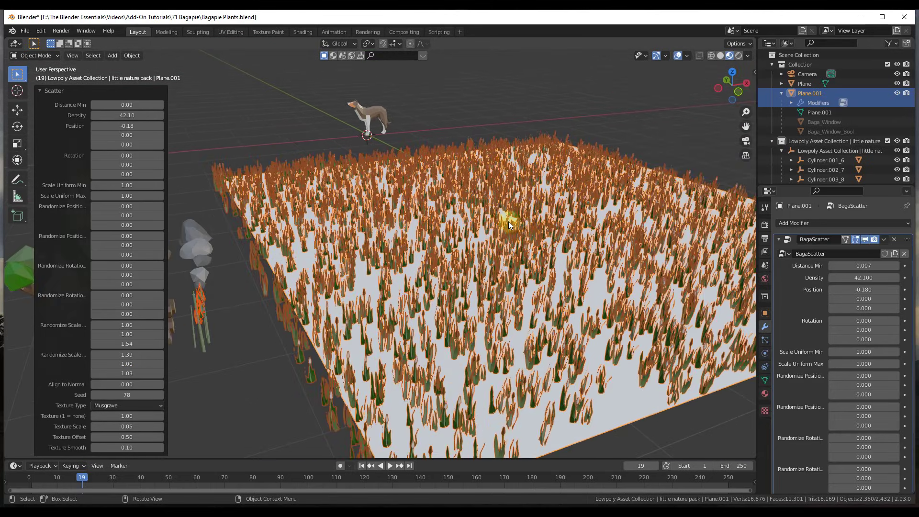
mouse_move(131, 115)
mouse_down()
mouse_move(360, 114)
mouse_move(168, 117)
mouse_move(128, 127)
mouse_up()
click(128, 127)
text(0)
key(Return)
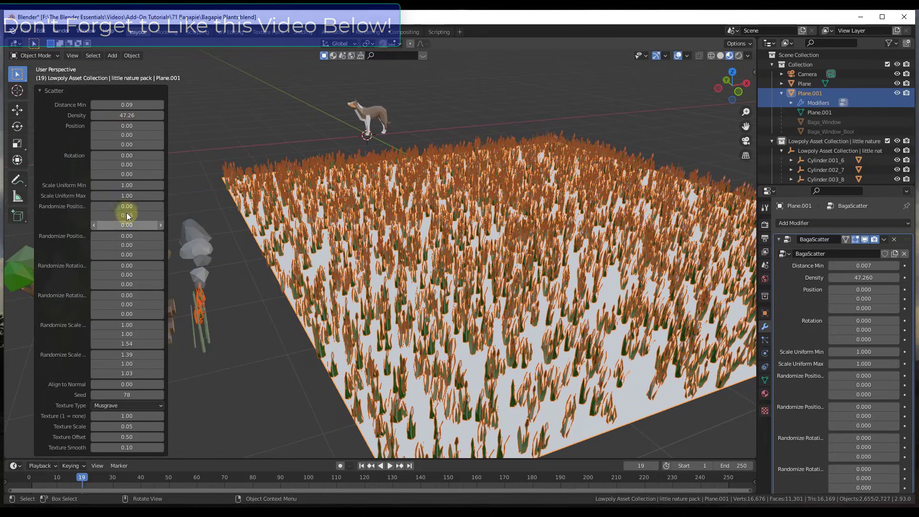
- Randomize the grass scatter with minimum position Y 0.21, maximum position X 0.03, minimum rotation X -0.24 and Z 0.30, and minimum scale Z 1.72
drag(127, 215, 129, 283)
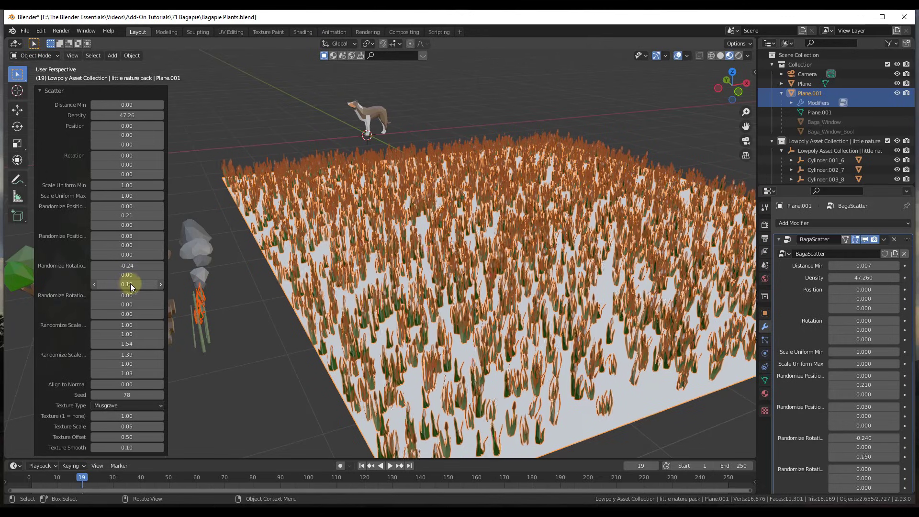
mouse_move(121, 343)
mouse_down()
mouse_move(151, 342)
mouse_move(129, 343)
mouse_move(131, 331)
mouse_up()
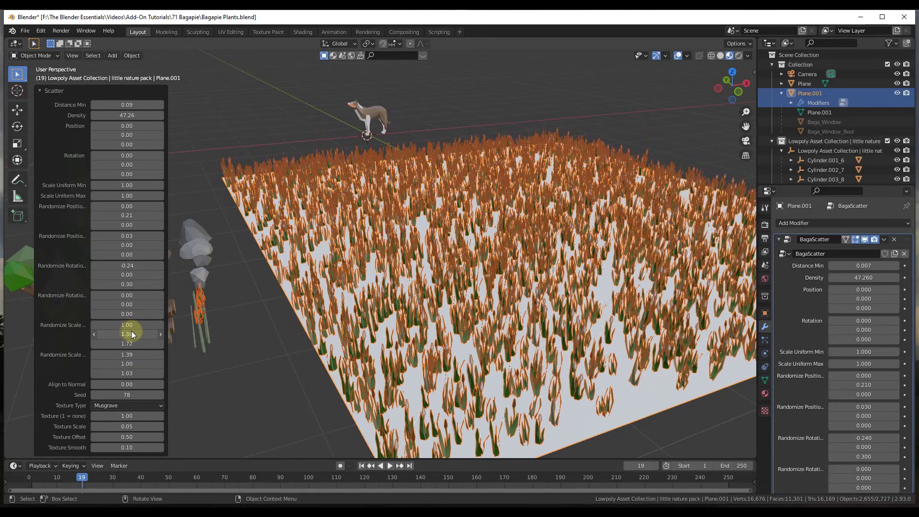
drag(120, 375, 130, 373)
mouse_move(502, 274)
middle_down()
mouse_move(524, 263)
mouse_move(496, 295)
mouse_move(511, 293)
mouse_move(512, 283)
middle_up()
click(511, 283)
- Select a rock and then the grass-covered plane, start BagaPie Scatter Paint, and accept hiding the Scatter modifier to preserve performance
middle_drag(366, 259, 431, 224)
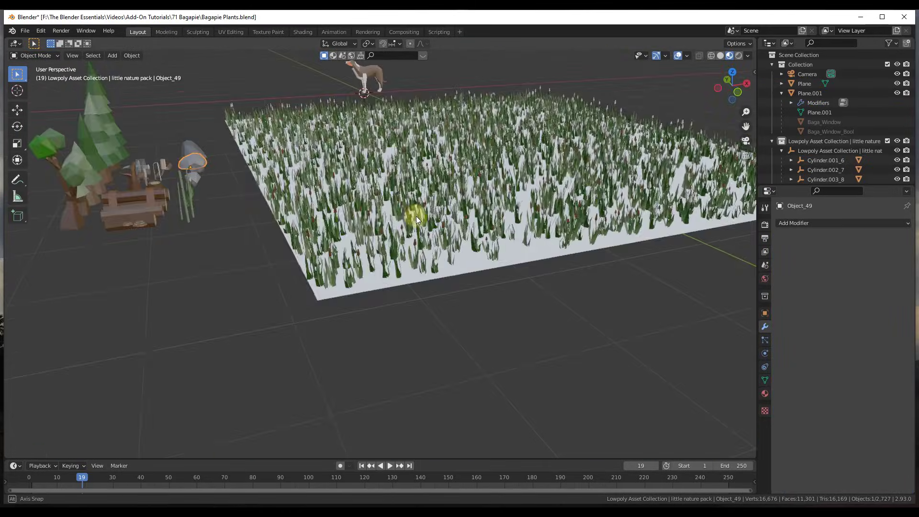
scroll(441, 159, up, 5)
scroll(444, 157, down, 6)
middle_drag(455, 180, 365, 191)
click(395, 193)
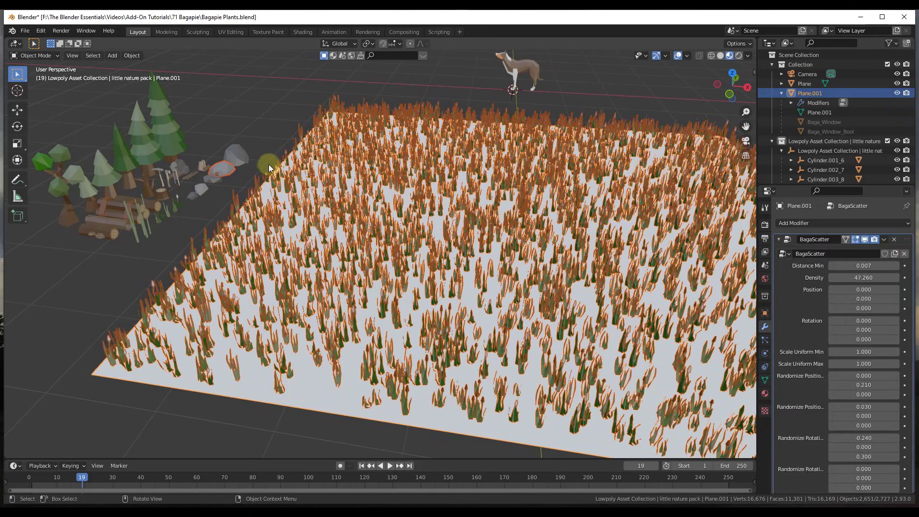
key(j)
key(Escape)
click(228, 174)
shift+click(314, 218)
key(j)
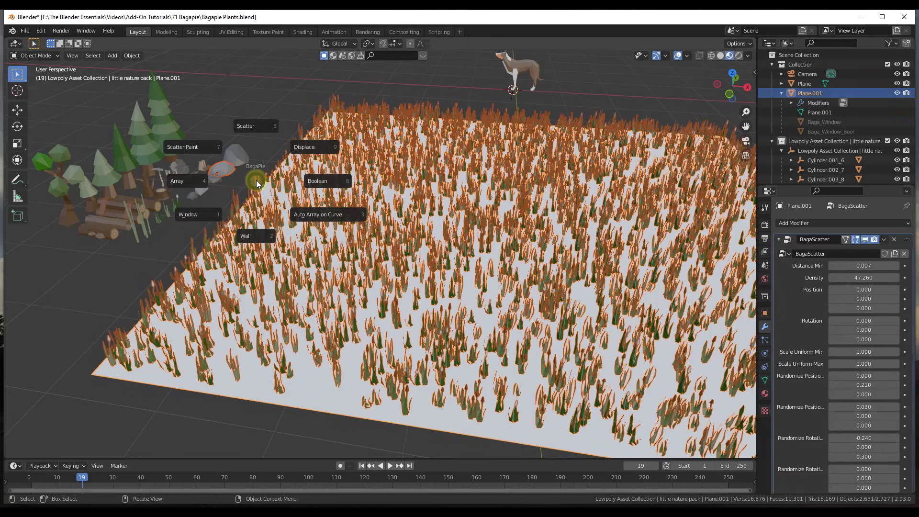
click(199, 154)
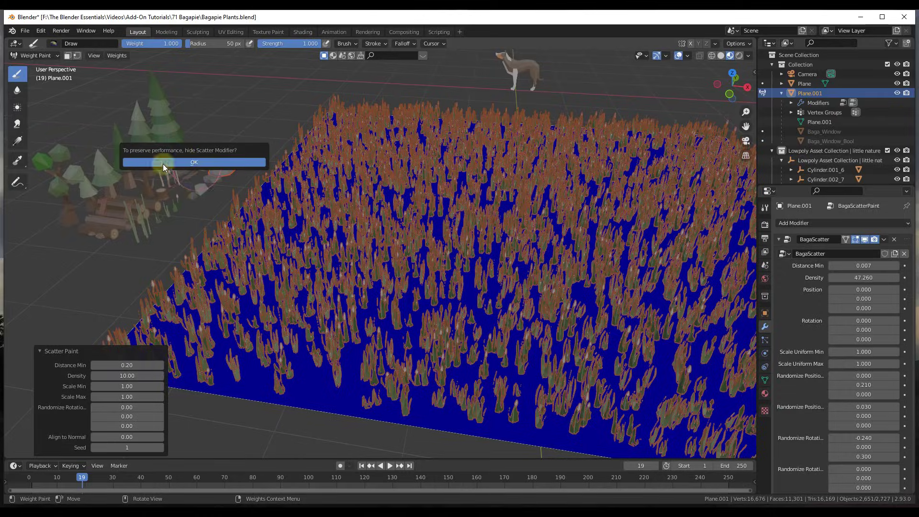
click(191, 163)
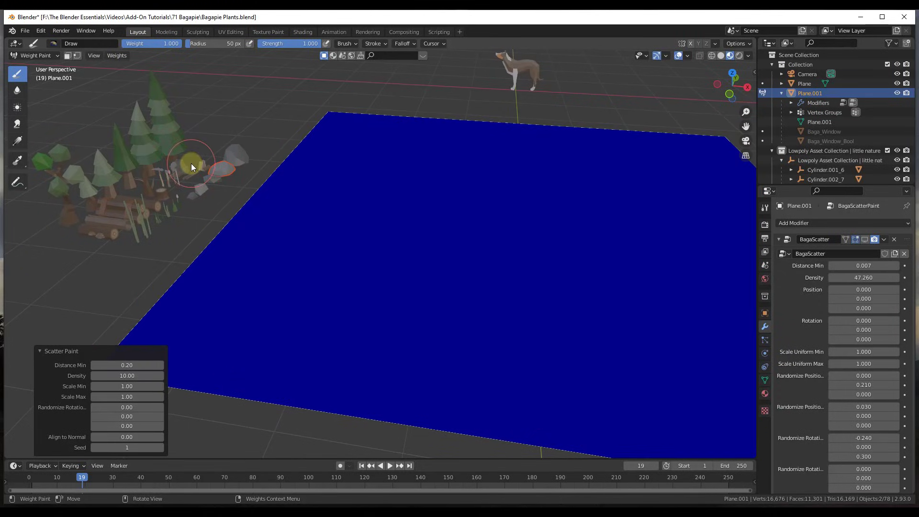
- Paint several separate clusters of rocks across the plane and return to Object Mode
scroll(376, 194, down, 5)
mouse_move(379, 195)
middle_down()
mouse_move(386, 210)
mouse_move(388, 166)
middle_up()
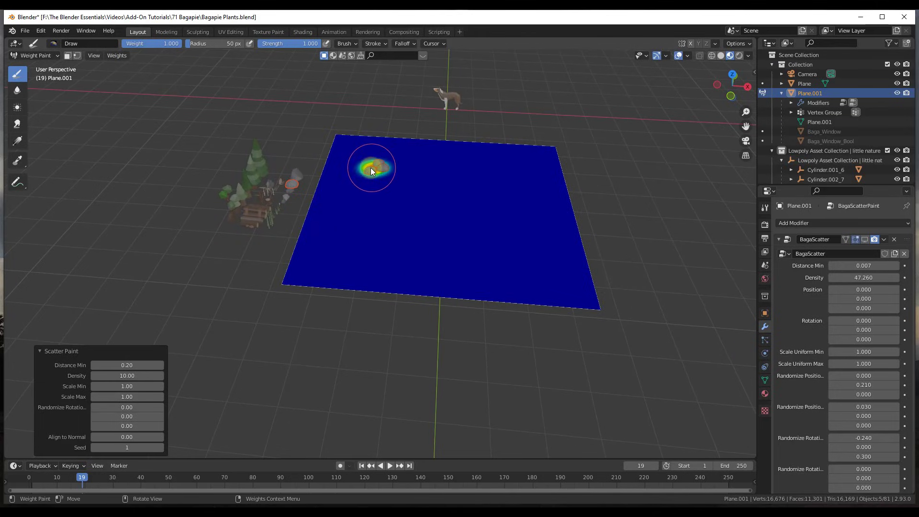
drag(371, 168, 366, 177)
mouse_move(400, 219)
mouse_down()
mouse_move(379, 234)
mouse_move(401, 235)
mouse_up()
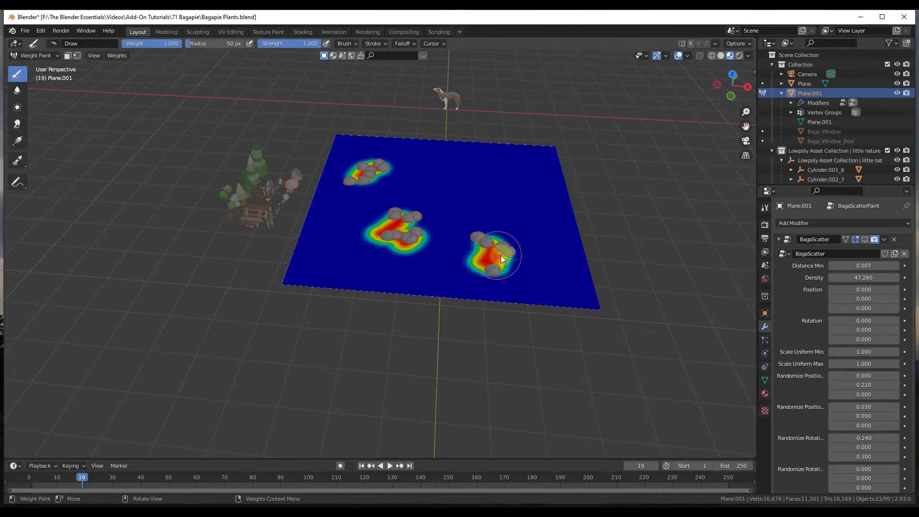
mouse_move(546, 200)
mouse_down()
mouse_move(519, 185)
mouse_move(522, 160)
mouse_up()
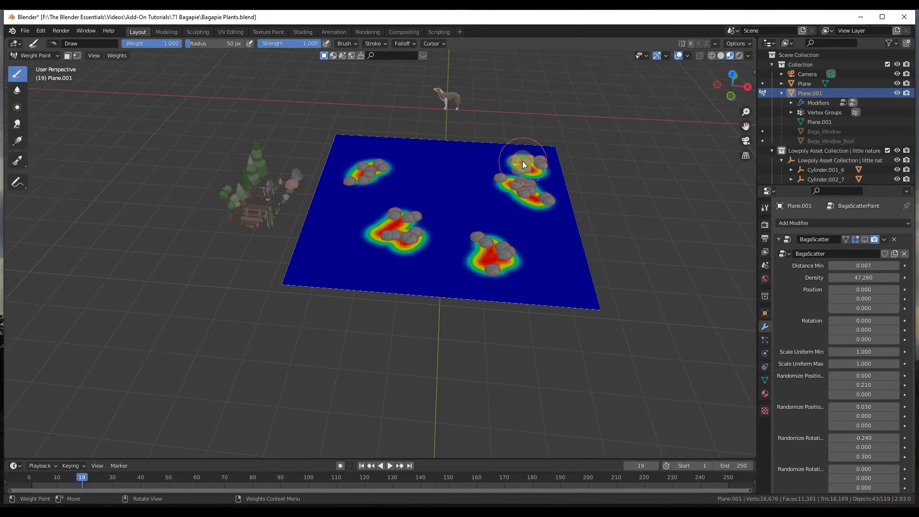
mouse_move(465, 156)
mouse_down()
mouse_move(422, 171)
mouse_move(443, 160)
mouse_up()
middle_drag(444, 219, 393, 201)
click(50, 56)
click(42, 66)
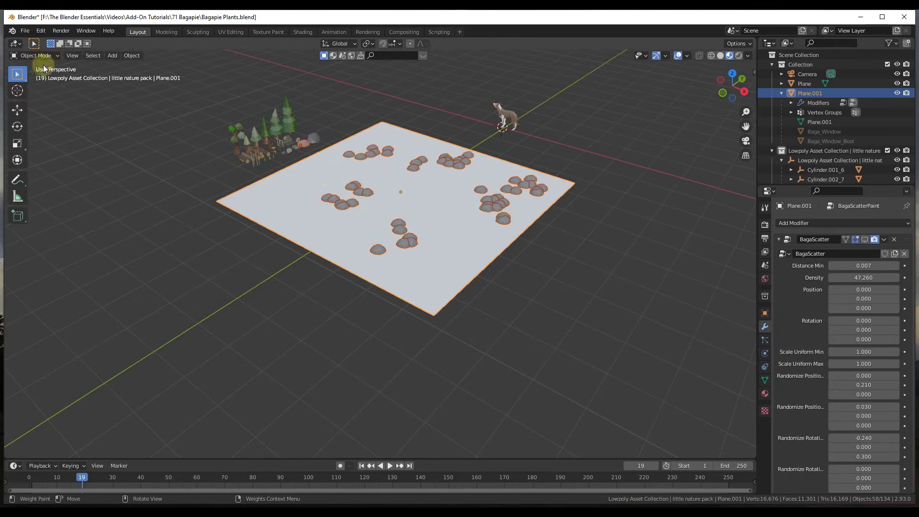
- Collapse the BagaScatter modifier and turn its viewport display back on so the grass shows among the rocks
middle_drag(340, 174, 355, 164)
scroll(355, 163, up, 2)
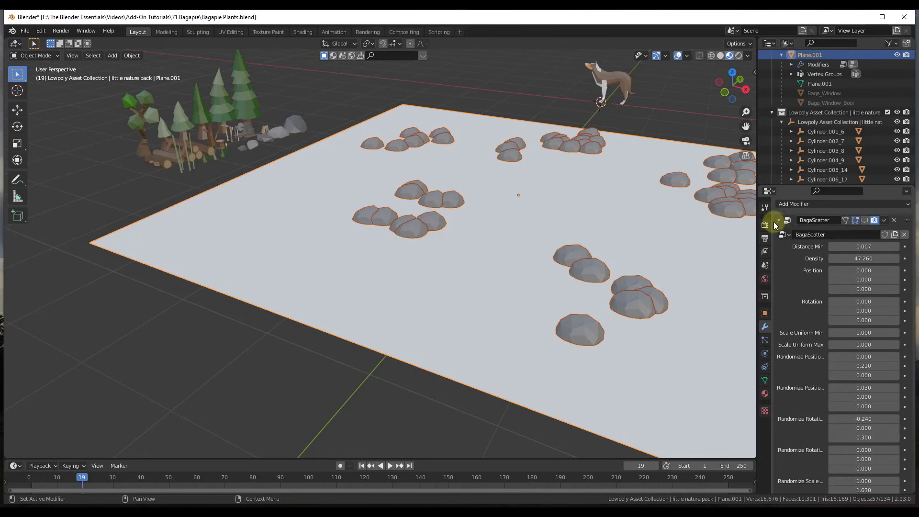
click(778, 221)
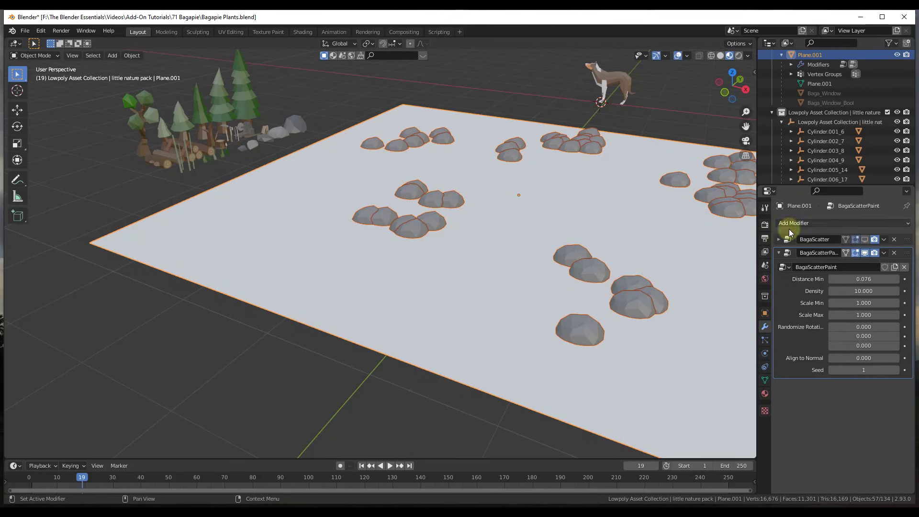
click(864, 239)
middle_drag(385, 246, 506, 215)
scroll(505, 214, up, 2)
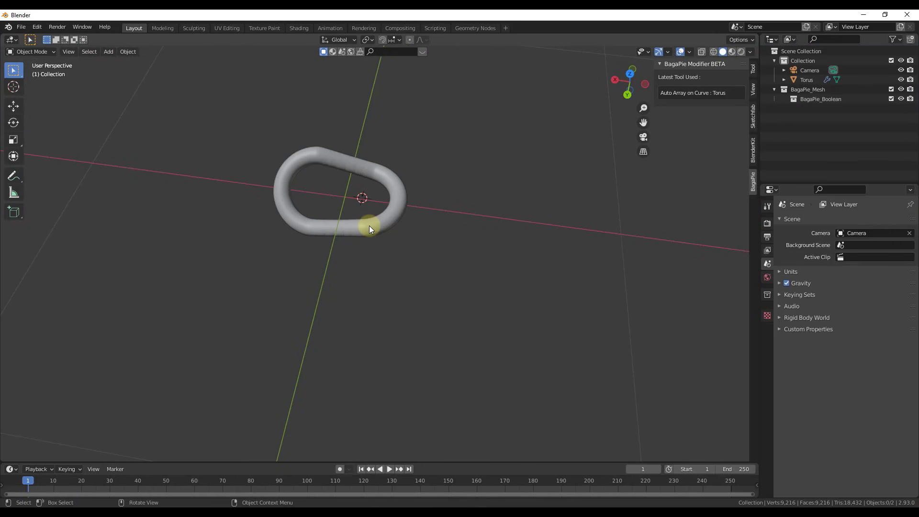
- In the top orthographic view, add a Bezier curve at the chain link's location
scroll(304, 259, down, 3)
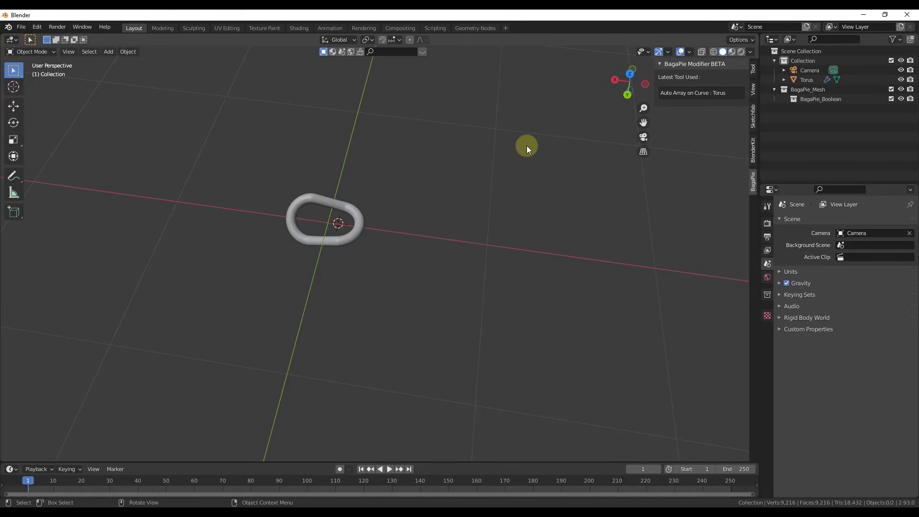
click(630, 74)
scroll(470, 246, up, 2)
scroll(440, 267, down, 3)
scroll(462, 220, up, 4)
key(shift+a)
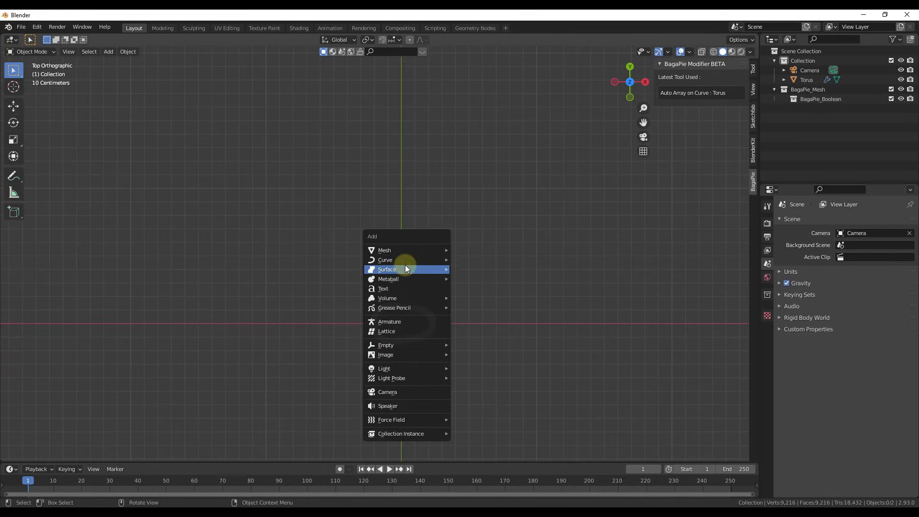
mouse_move(403, 260)
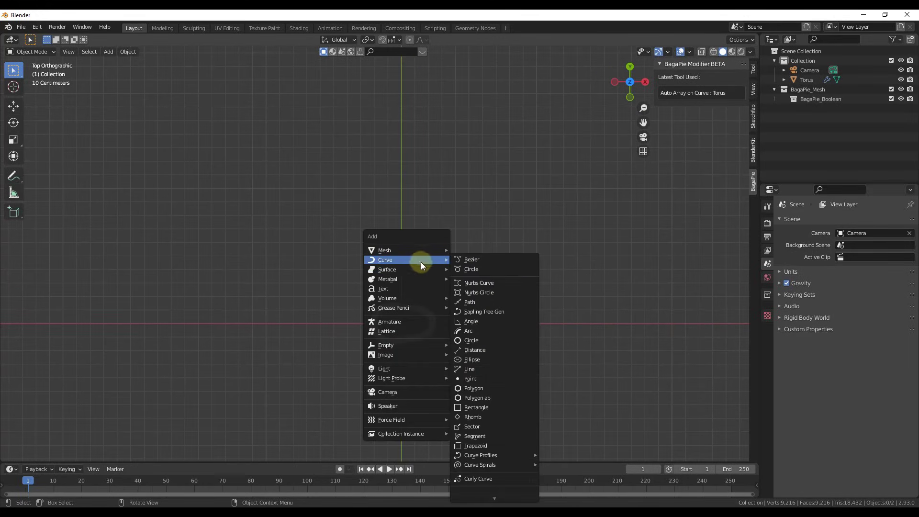
click(473, 262)
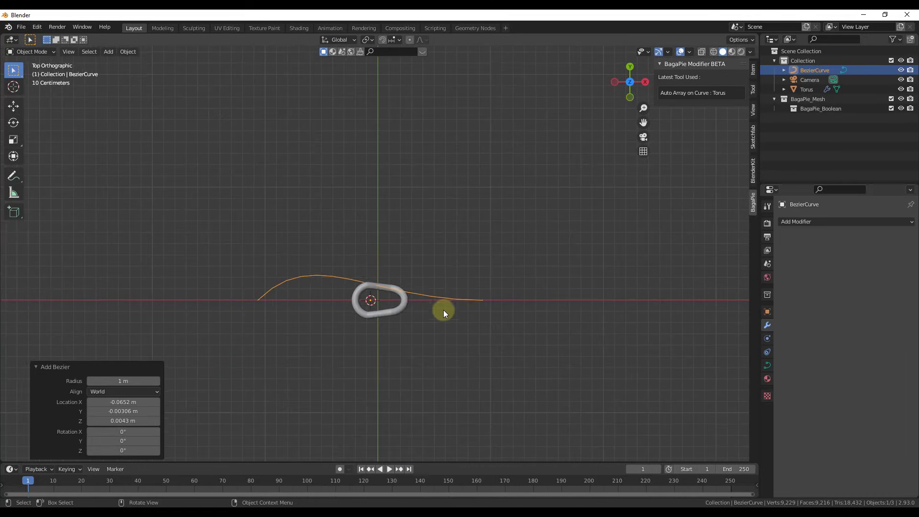
- Move the Bezier curve's end control point away from the chain link by about 1.76 m along the X axis
key(Tab)
drag(447, 291, 497, 344)
key(g)
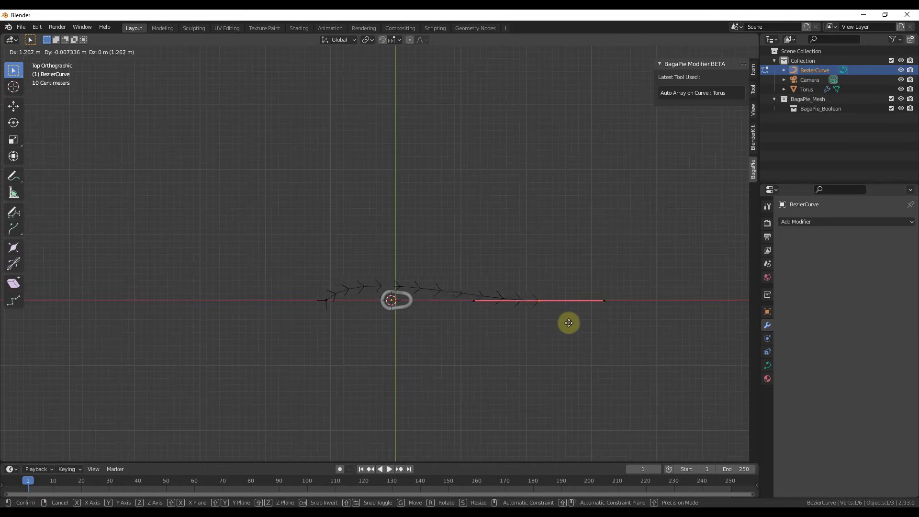
key(x)
click(598, 297)
- Extrude a new control point from the curve's end, diagonally towards positive X and Y, and return to Object Mode
scroll(410, 290, down, 1)
shift+middle_drag(599, 291, 436, 293)
key(e)
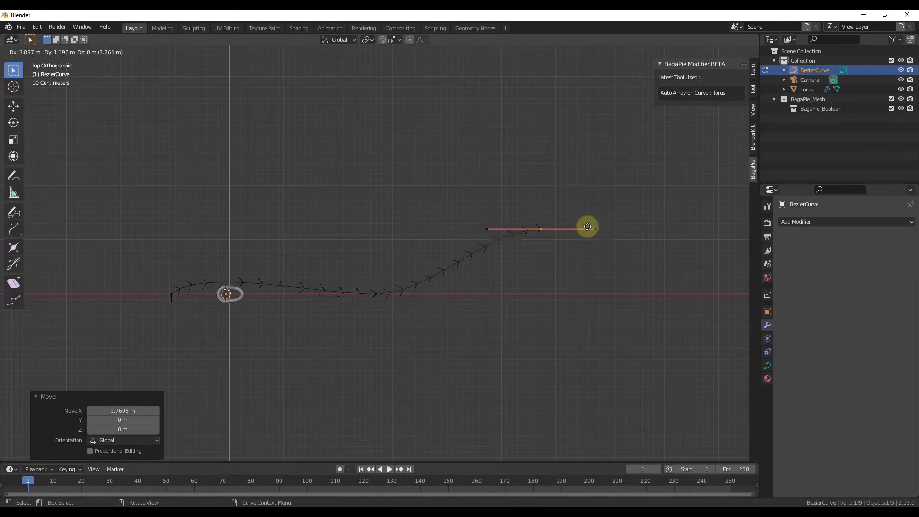
click(680, 209)
key(Tab)
- Select the chain link and then the Bezier curve, and run BagaPie Auto Array on Curve
middle_drag(416, 308, 353, 364)
click(347, 360)
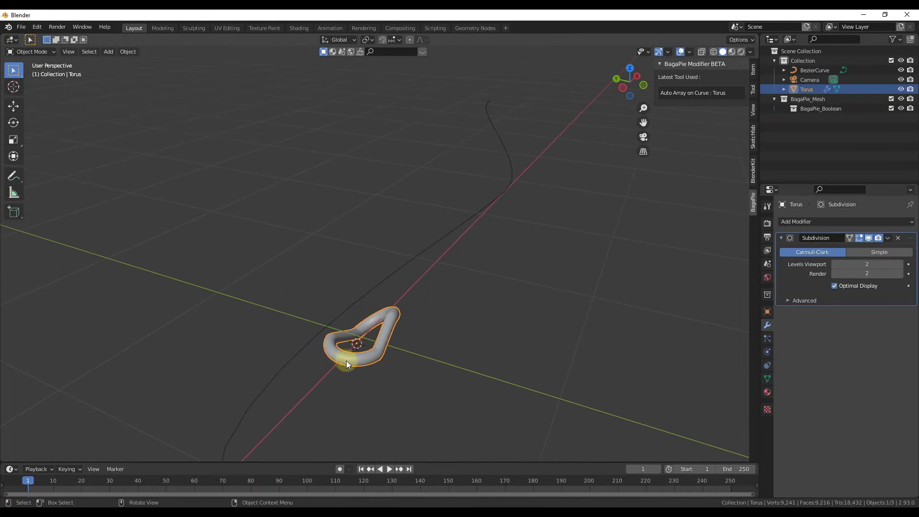
shift+click(311, 341)
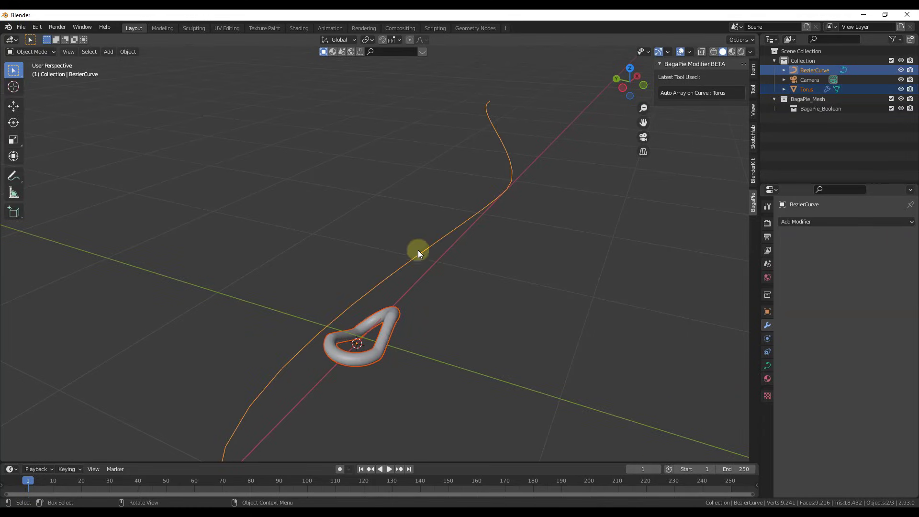
key(j)
click(470, 284)
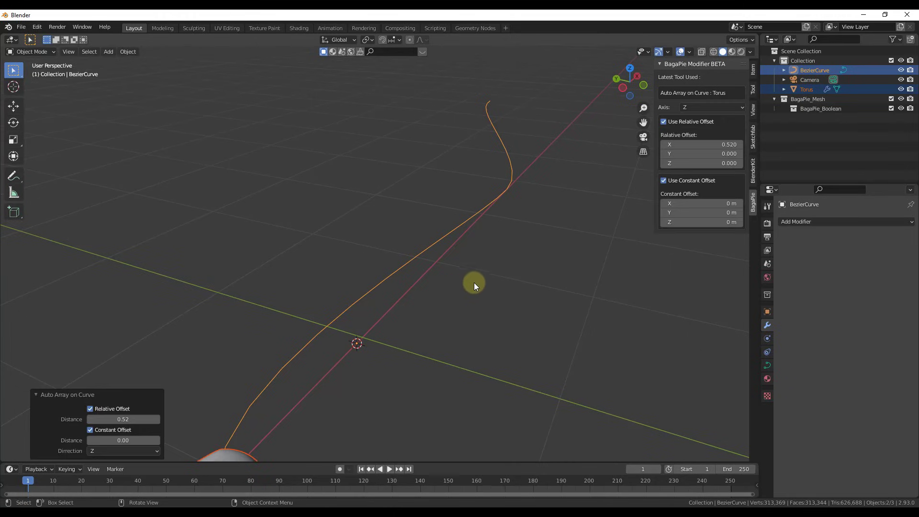
- Set the direction of the Auto Array on Curve to X
middle_drag(443, 275, 311, 395)
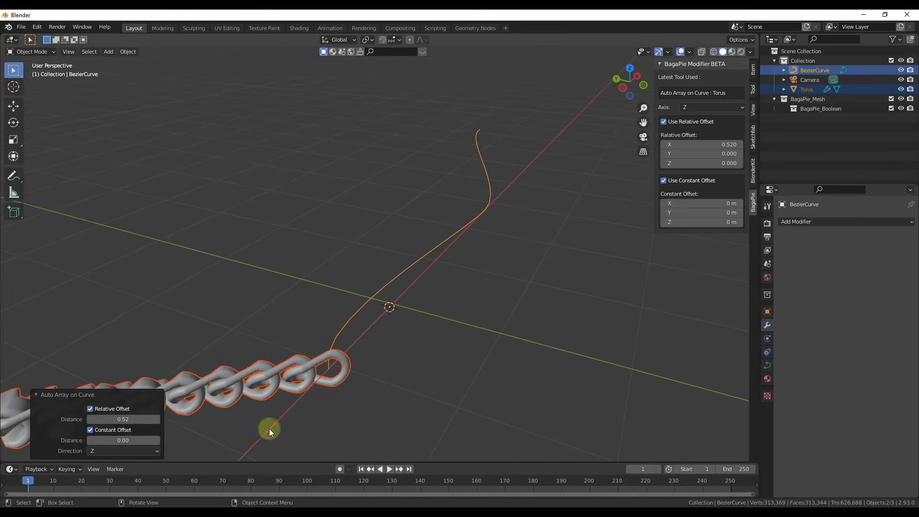
click(122, 450)
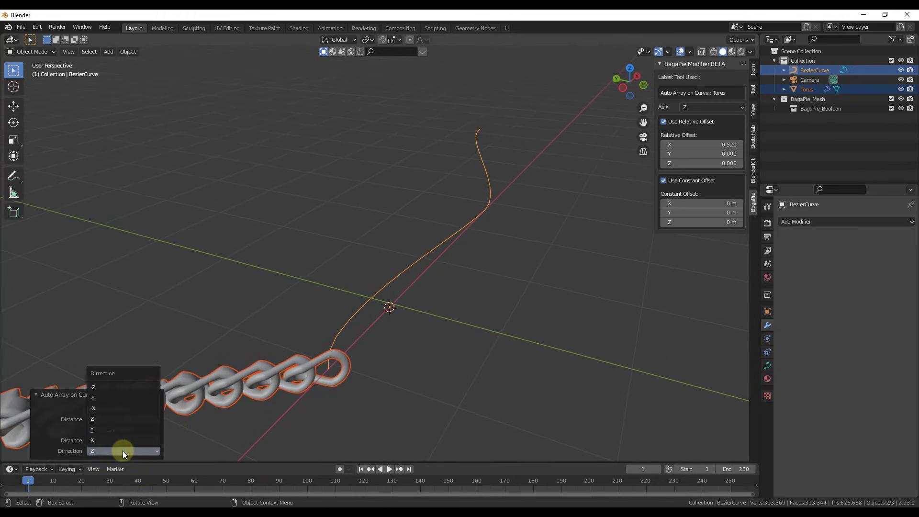
click(108, 438)
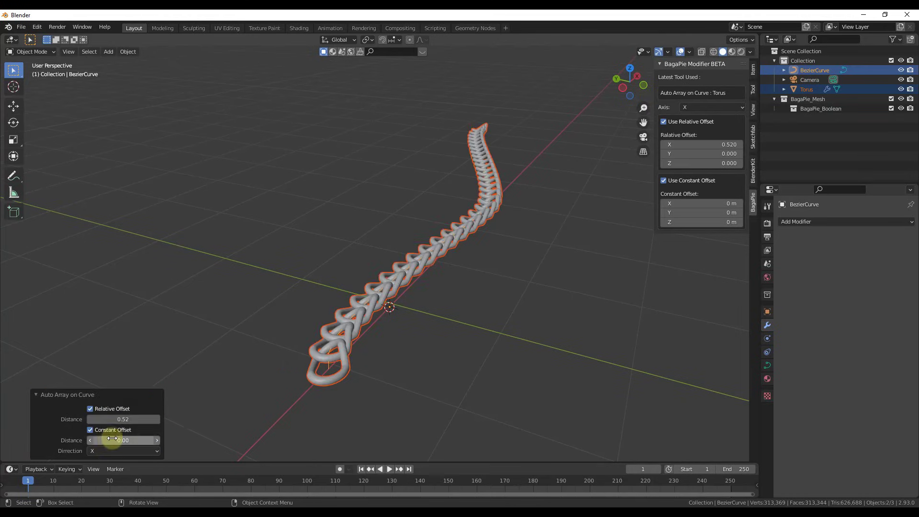
- Examine the chain's links up close, then select the chain and review its BagaArray and BagaCurve modifiers
middle_drag(521, 284, 281, 341)
scroll(268, 340, up, 5)
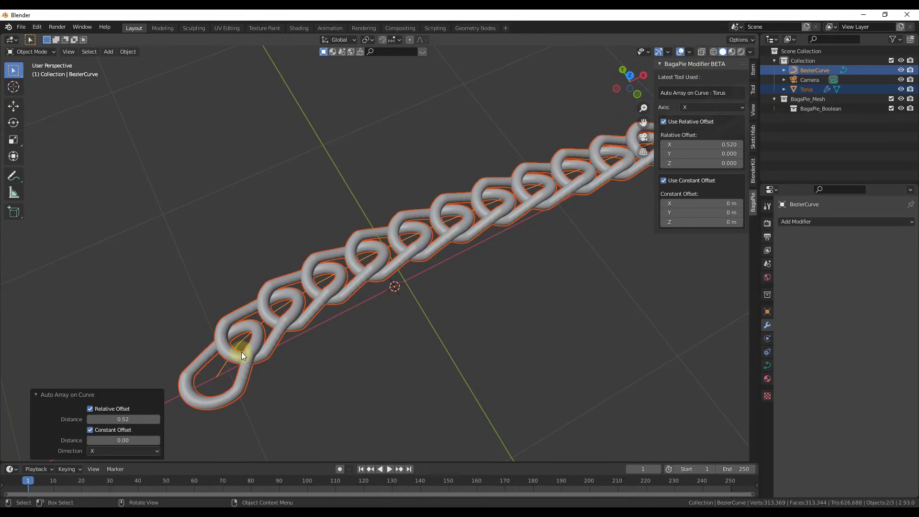
scroll(251, 356, down, 10)
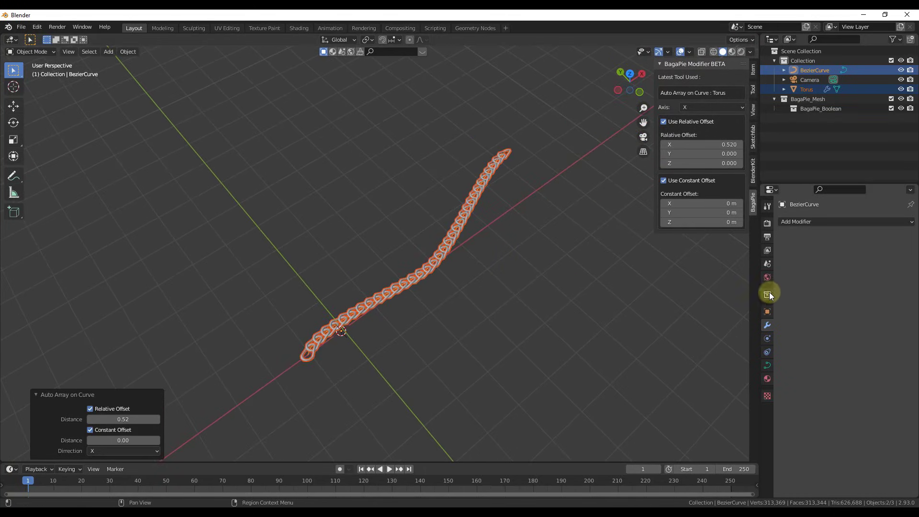
click(449, 242)
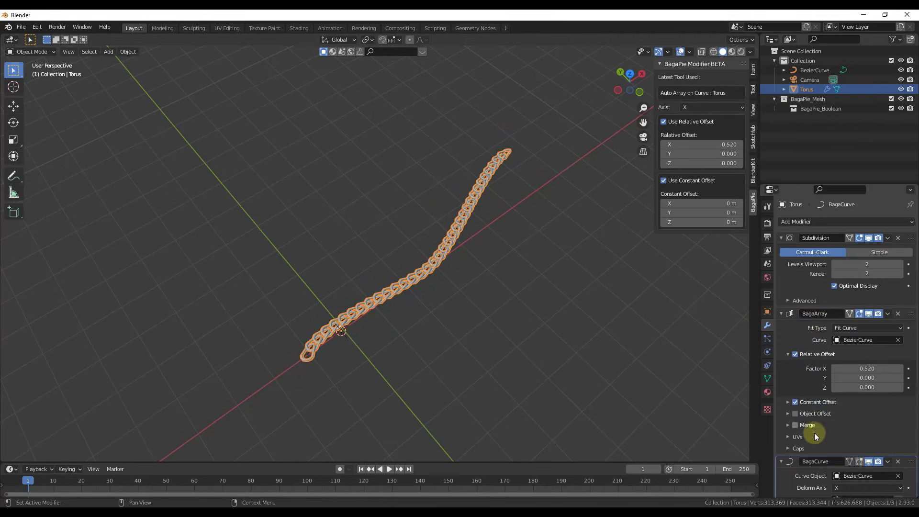
scroll(814, 431, down, 1)
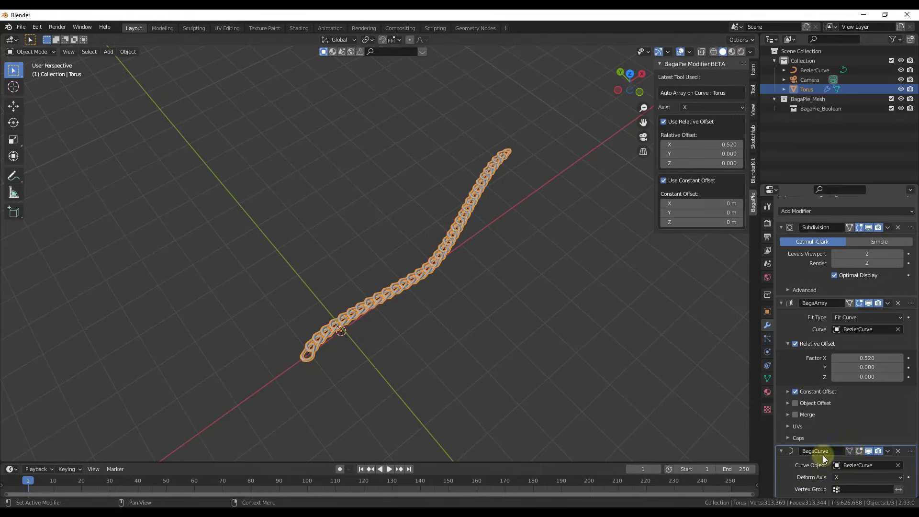
- Move the Bezier curve's middle control point about -0.34 m in X, -0.78 m in Y and -0.40 m in Z, and return to Object Mode
click(387, 292)
middle_drag(387, 292, 366, 281)
key(Tab)
drag(404, 248, 431, 297)
key(g)
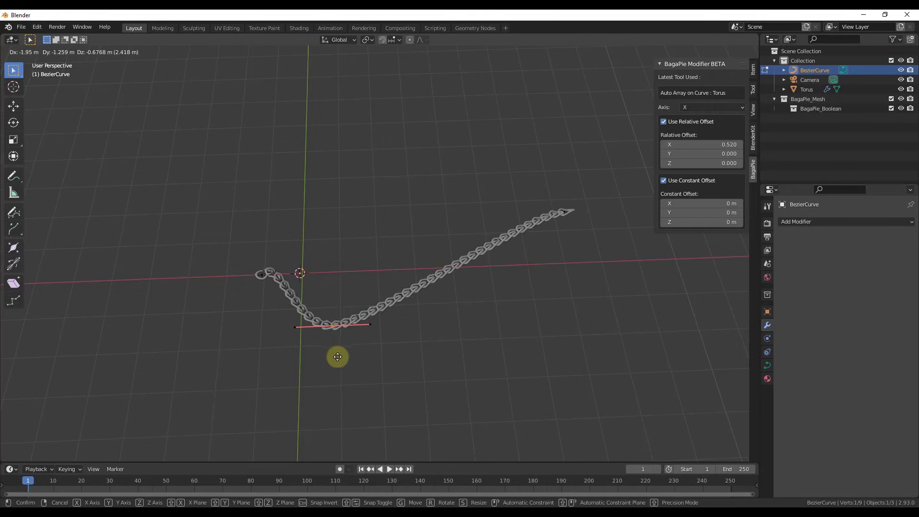
click(417, 330)
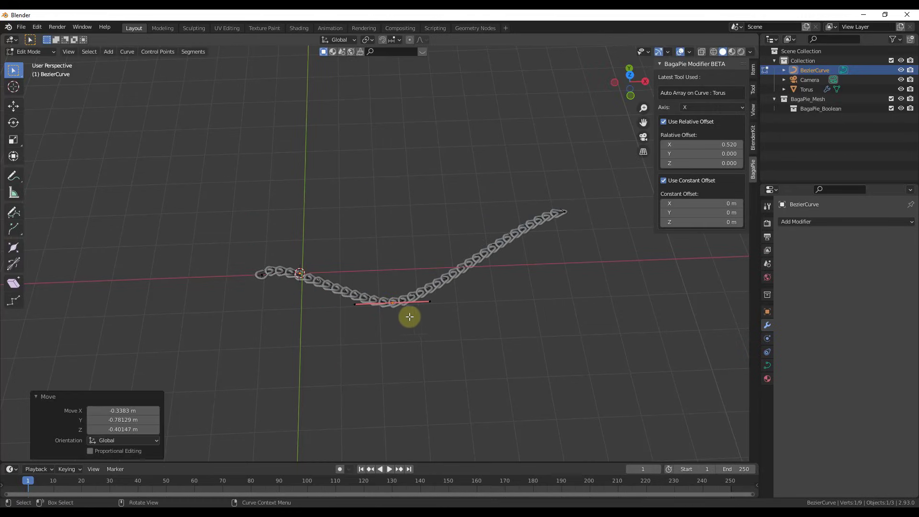
key(Tab)
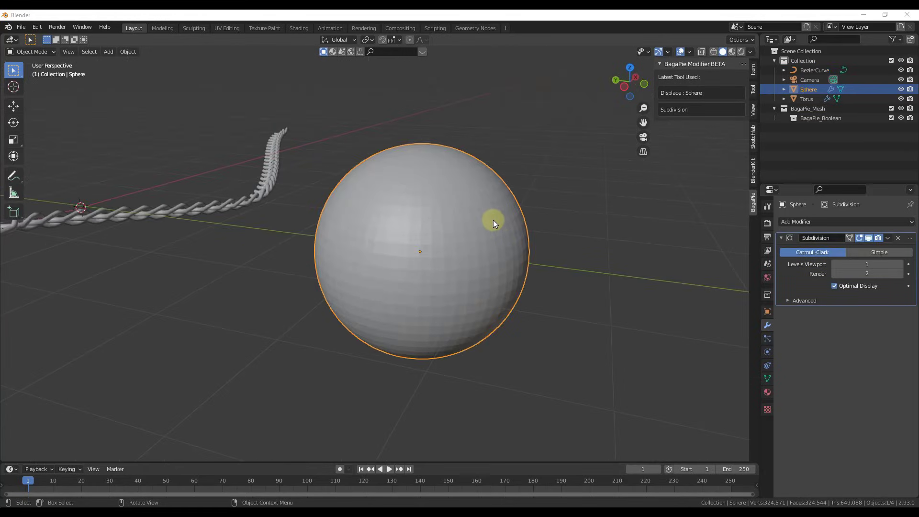
- Apply BagaPie Displace to the sphere and set its strength to 0.25
key(j)
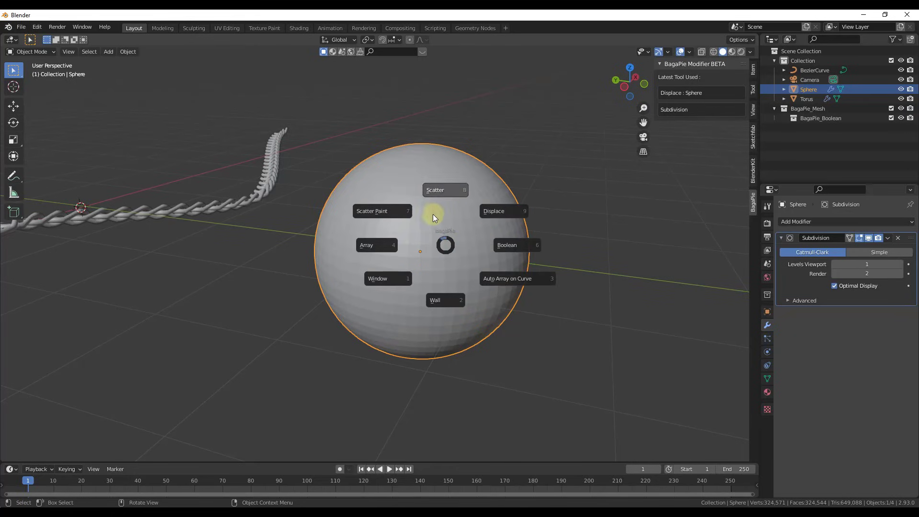
click(496, 208)
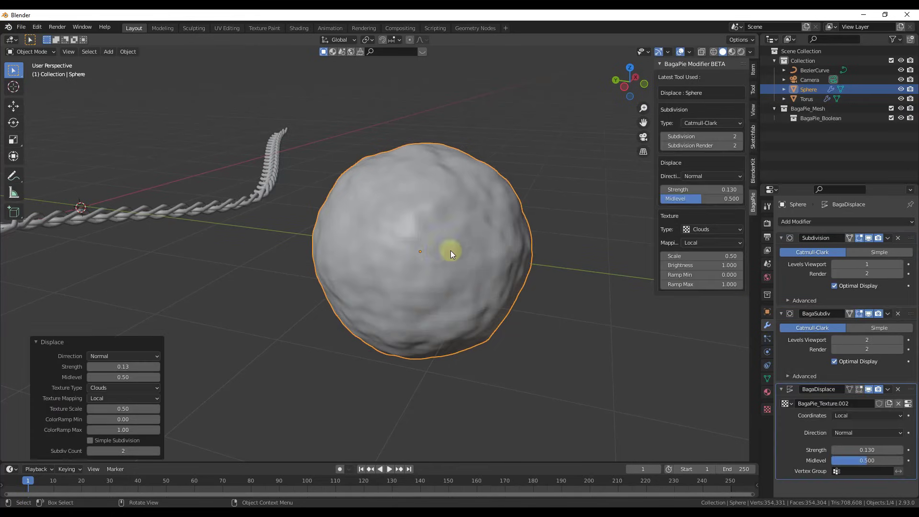
click(121, 366)
text(1.06)
key(Return)
drag(135, 366, 125, 364)
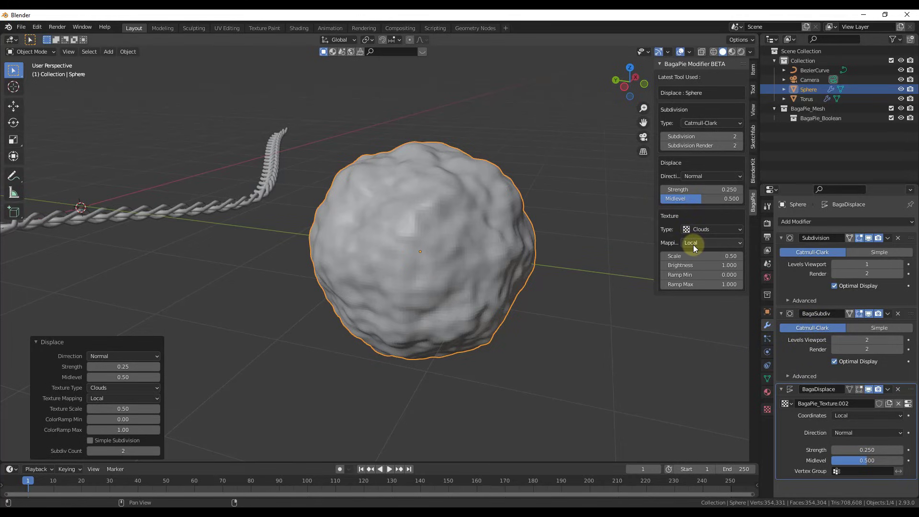
- Keyframe the sphere's displacement texture scale at 0.52 on frame 1 and at 0.78 on frame 30
drag(697, 256, 703, 257)
key(i)
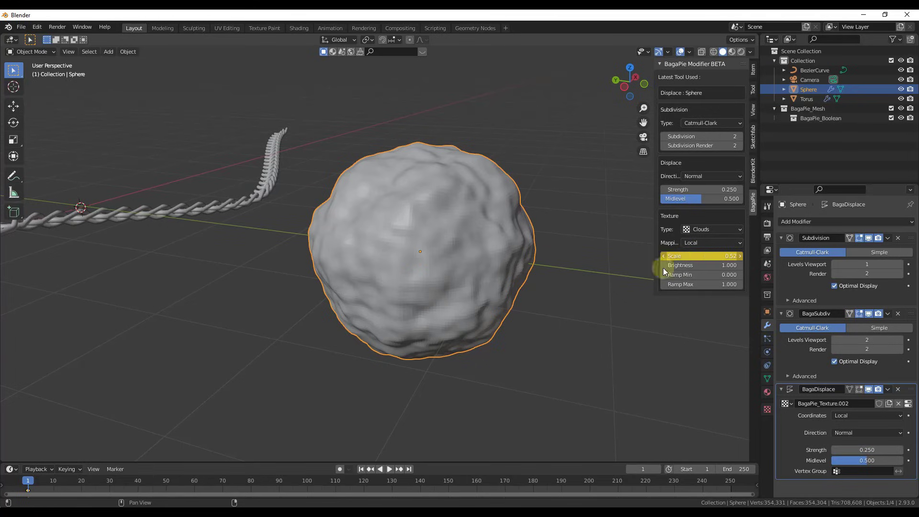
click(109, 485)
drag(694, 257, 717, 255)
key(i)
click(173, 470)
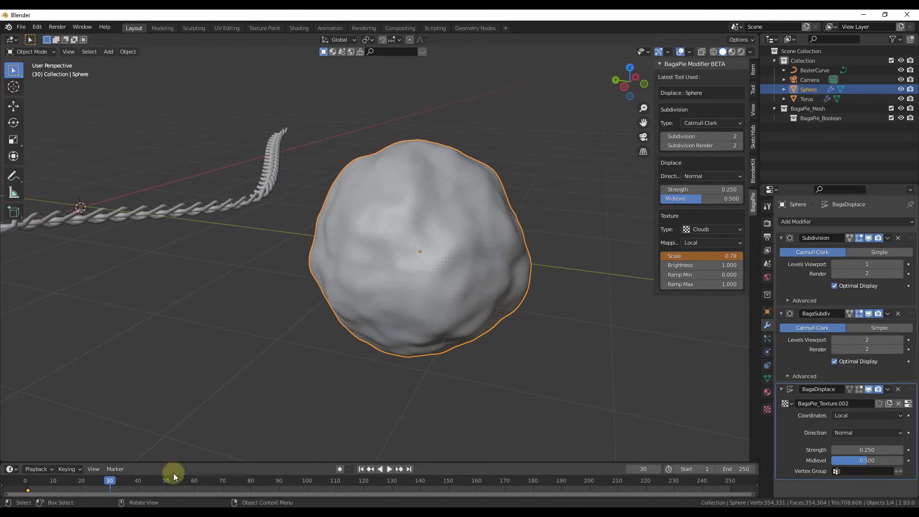
key(i)
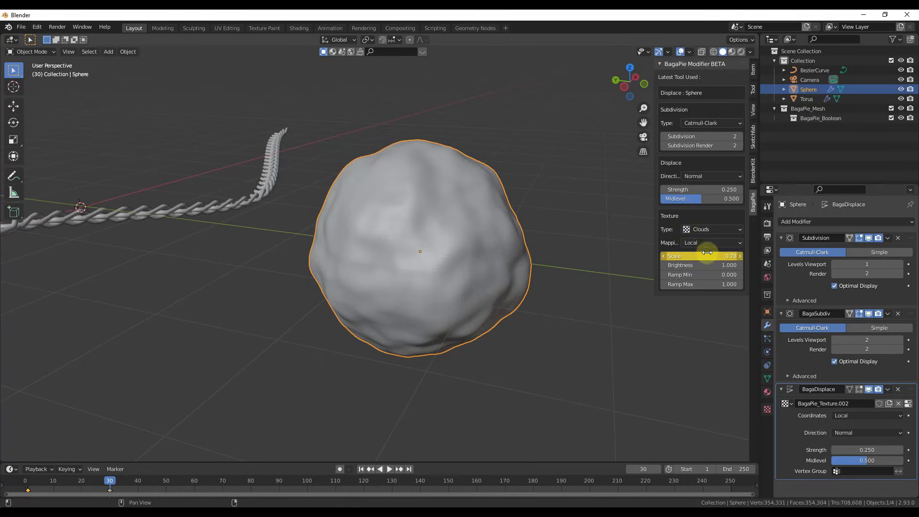
- Add a keyframe on frame 60 with the displacement texture scale set to 0.46
drag(185, 479, 194, 479)
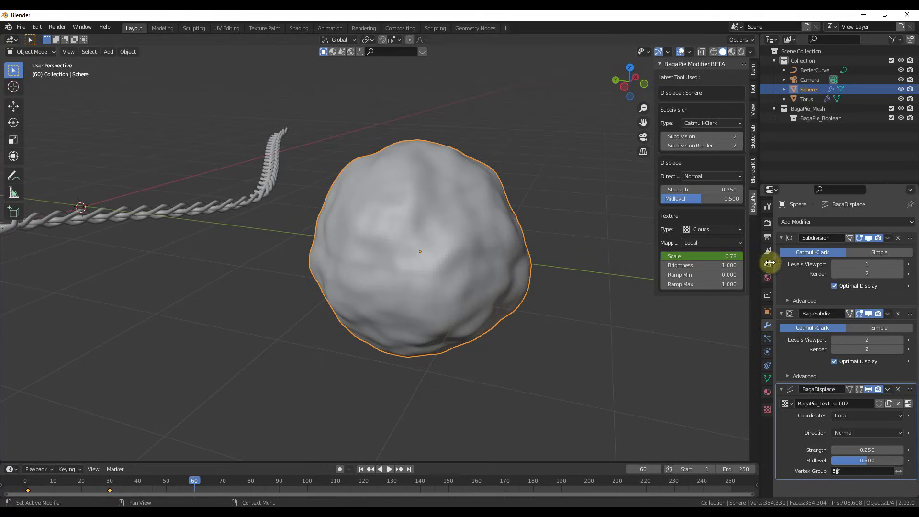
drag(697, 255, 703, 256)
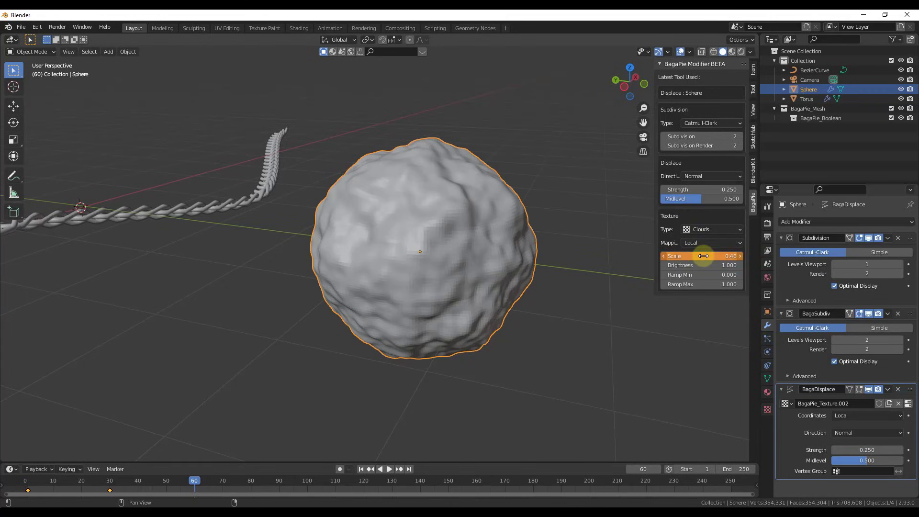
key(i)
- Play the displacement animation from the start of the timeline and stop it after the last keyframe
drag(196, 481, 12, 497)
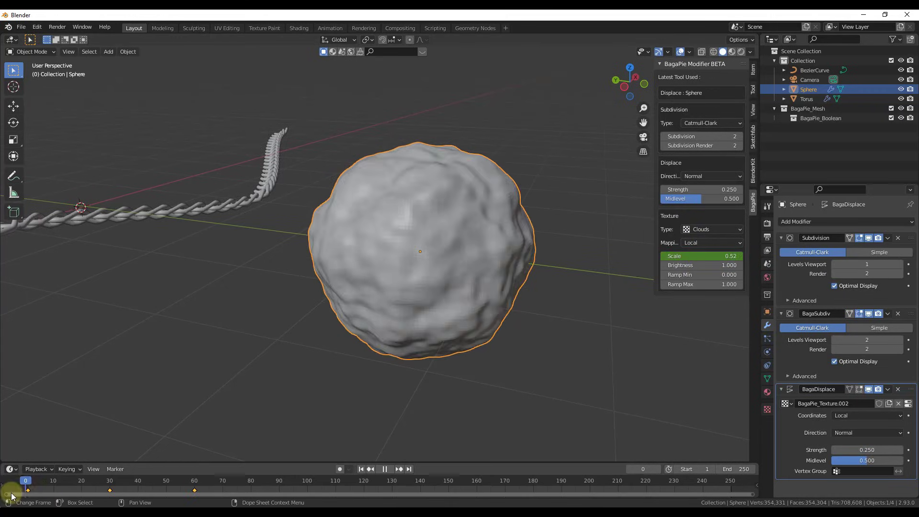
click(388, 469)
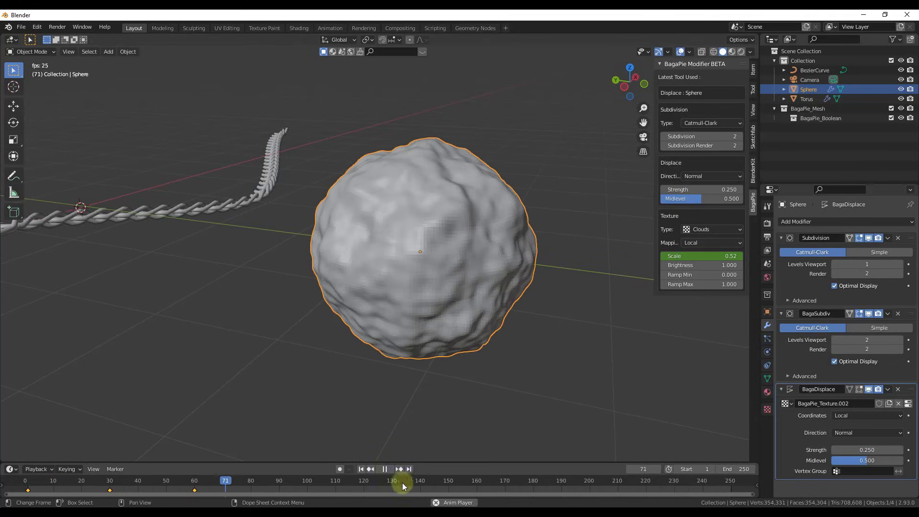
click(385, 469)
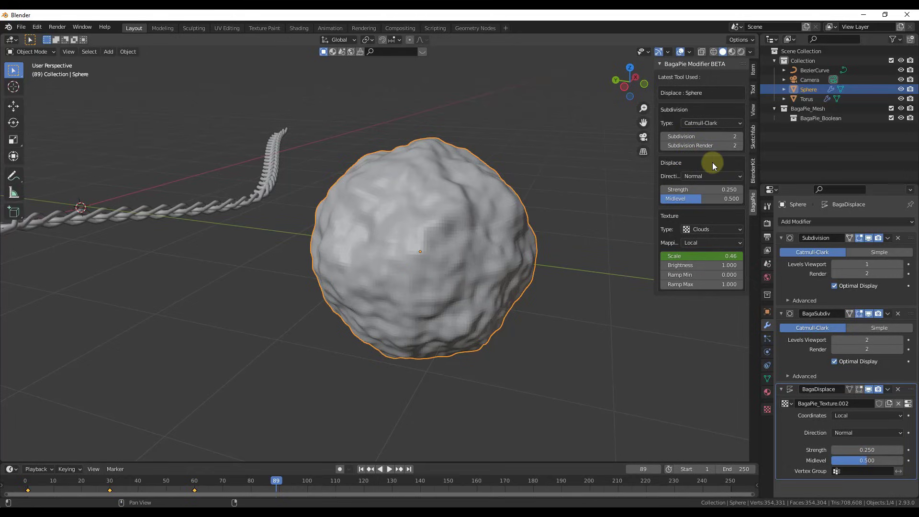